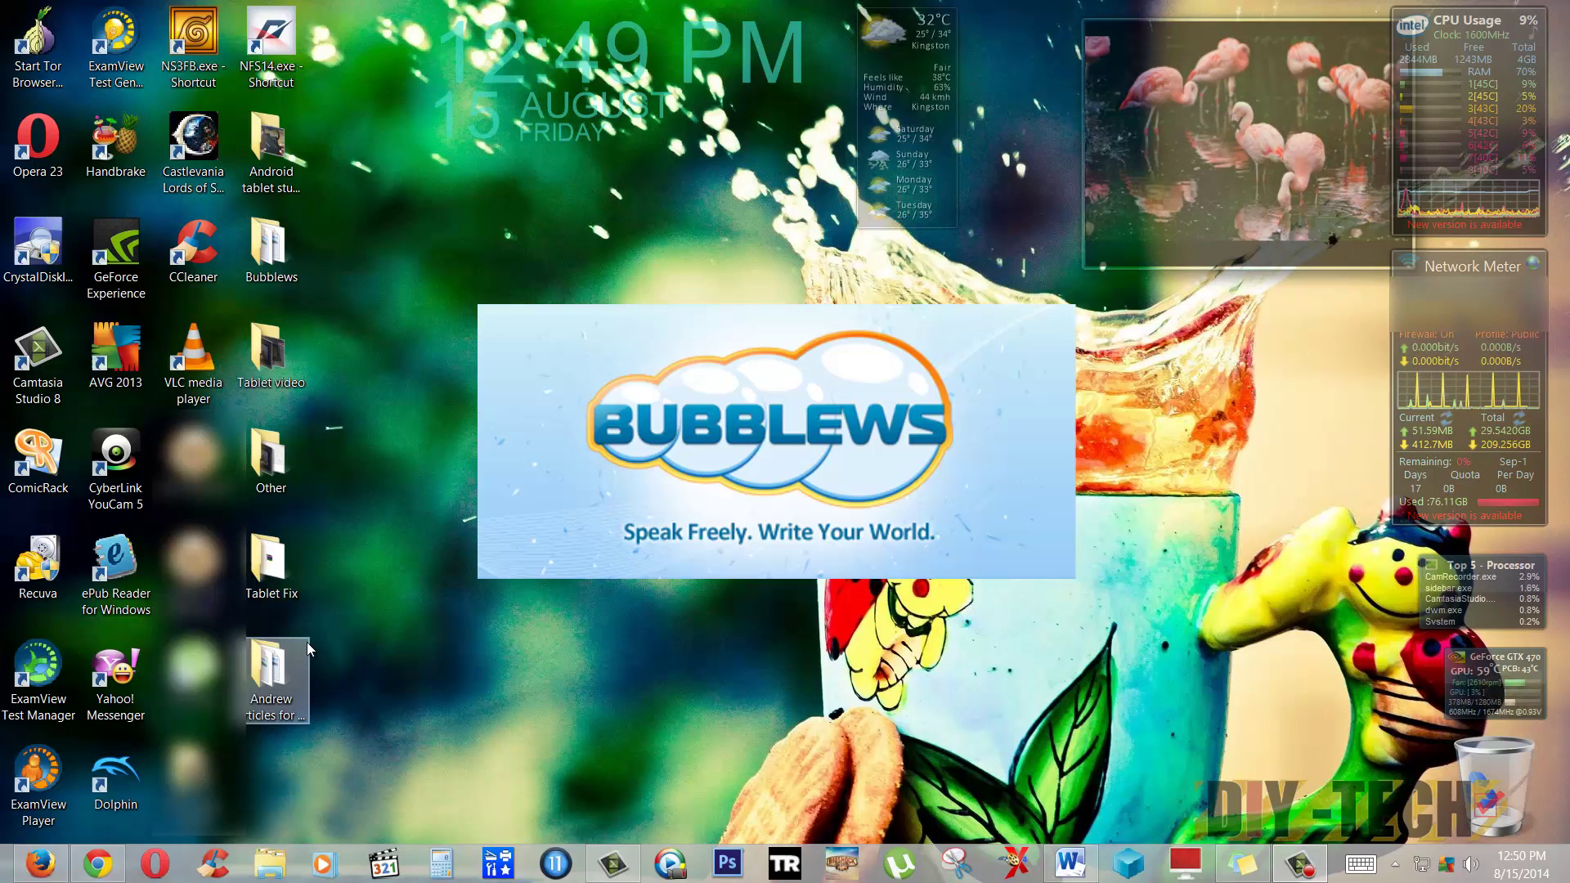
Restore Chrome from the taskbar and switch to the Bubblews tab.
click(111, 873)
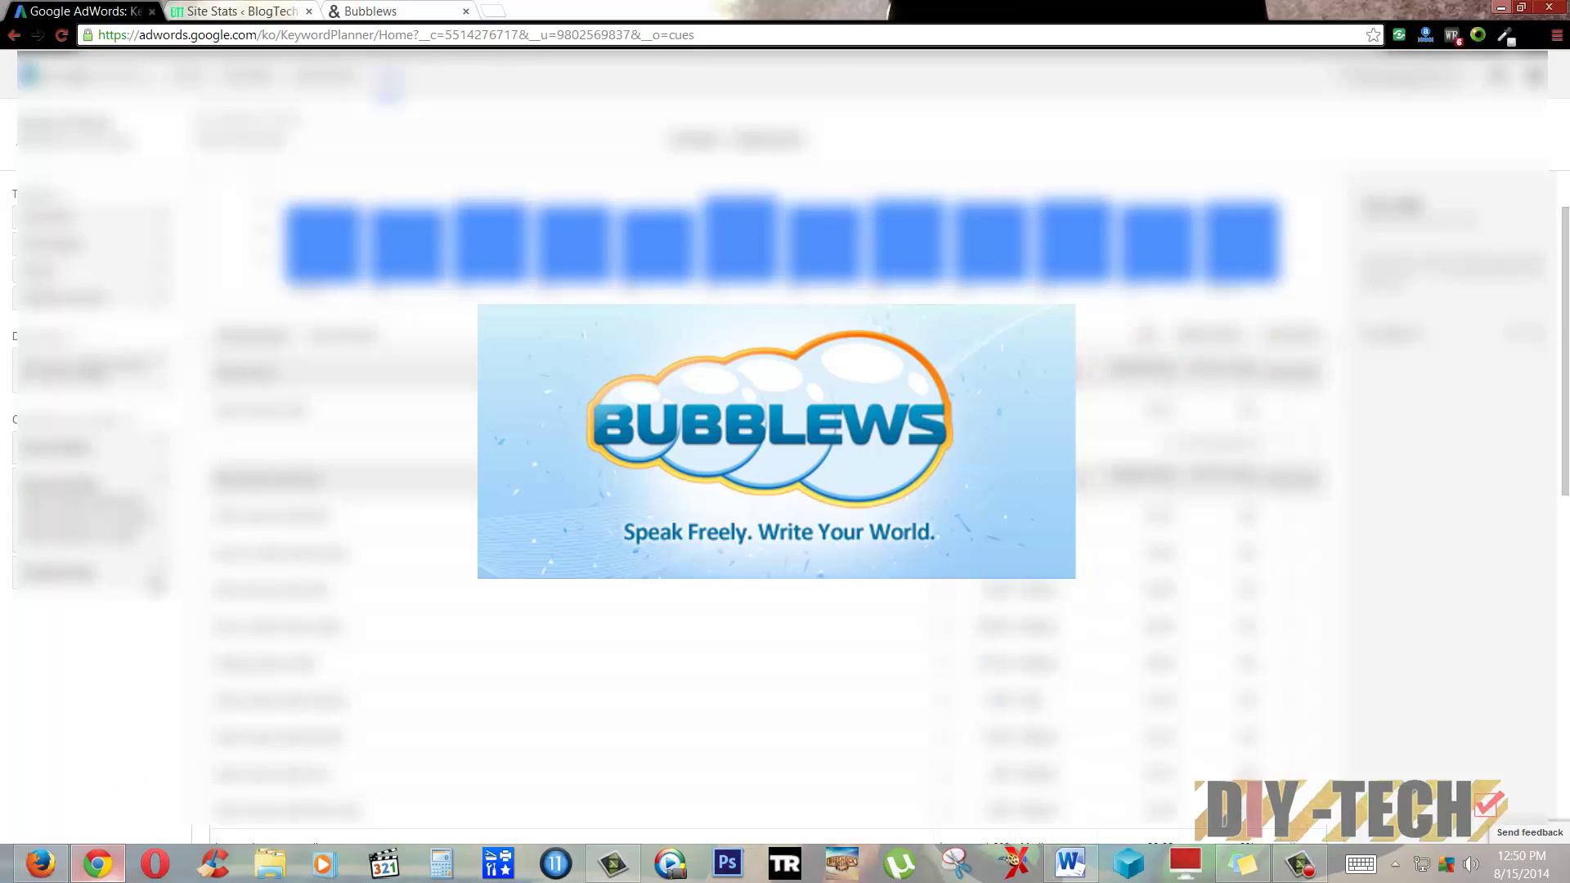
click(358, 10)
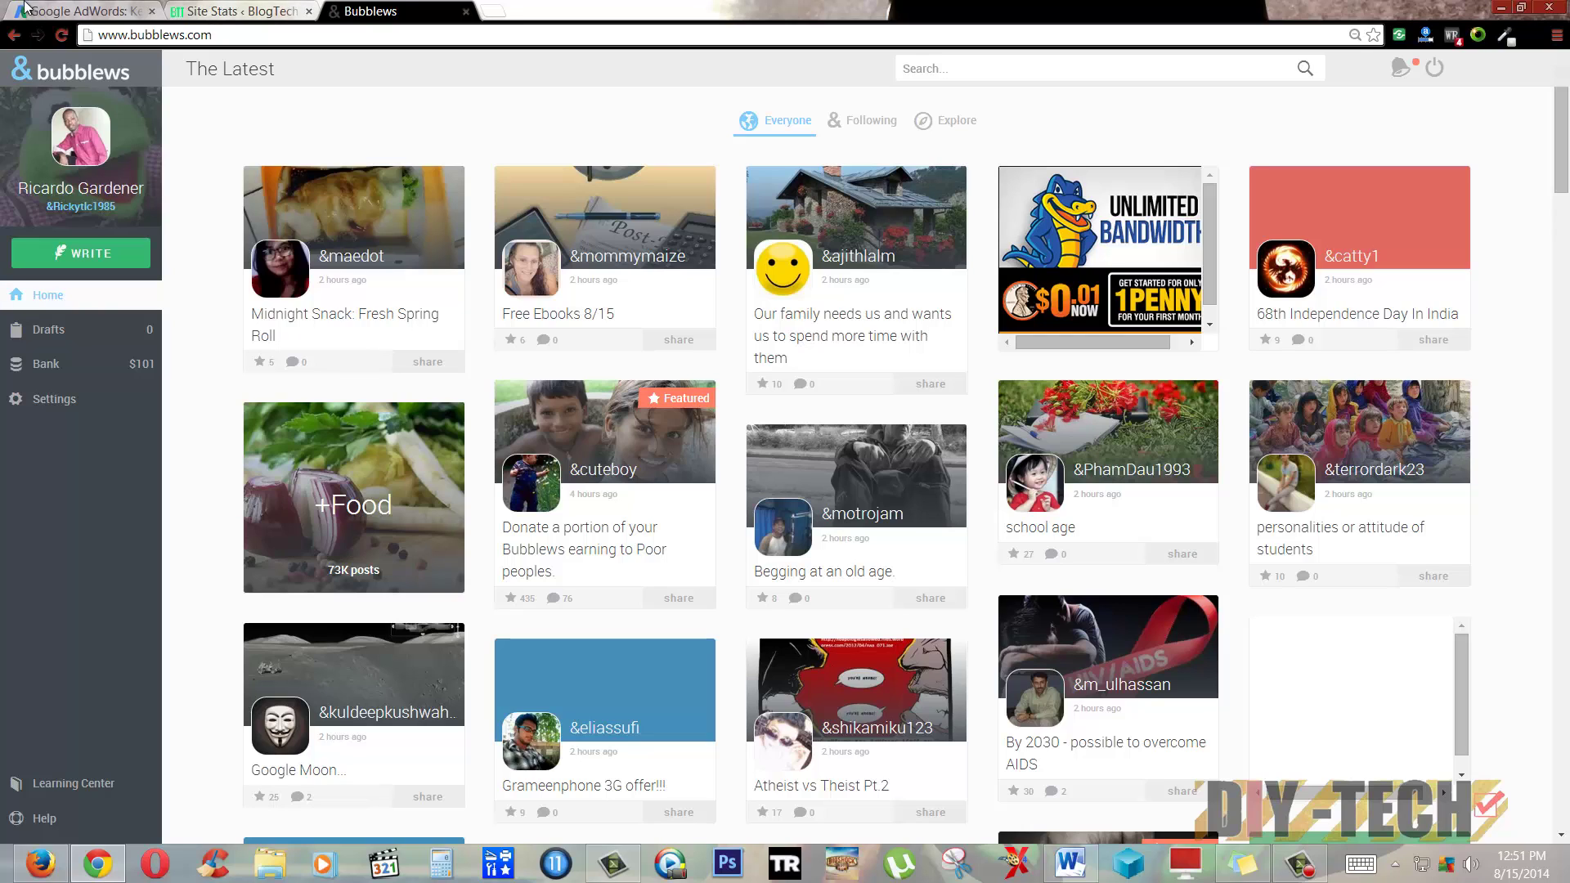
click(250, 35)
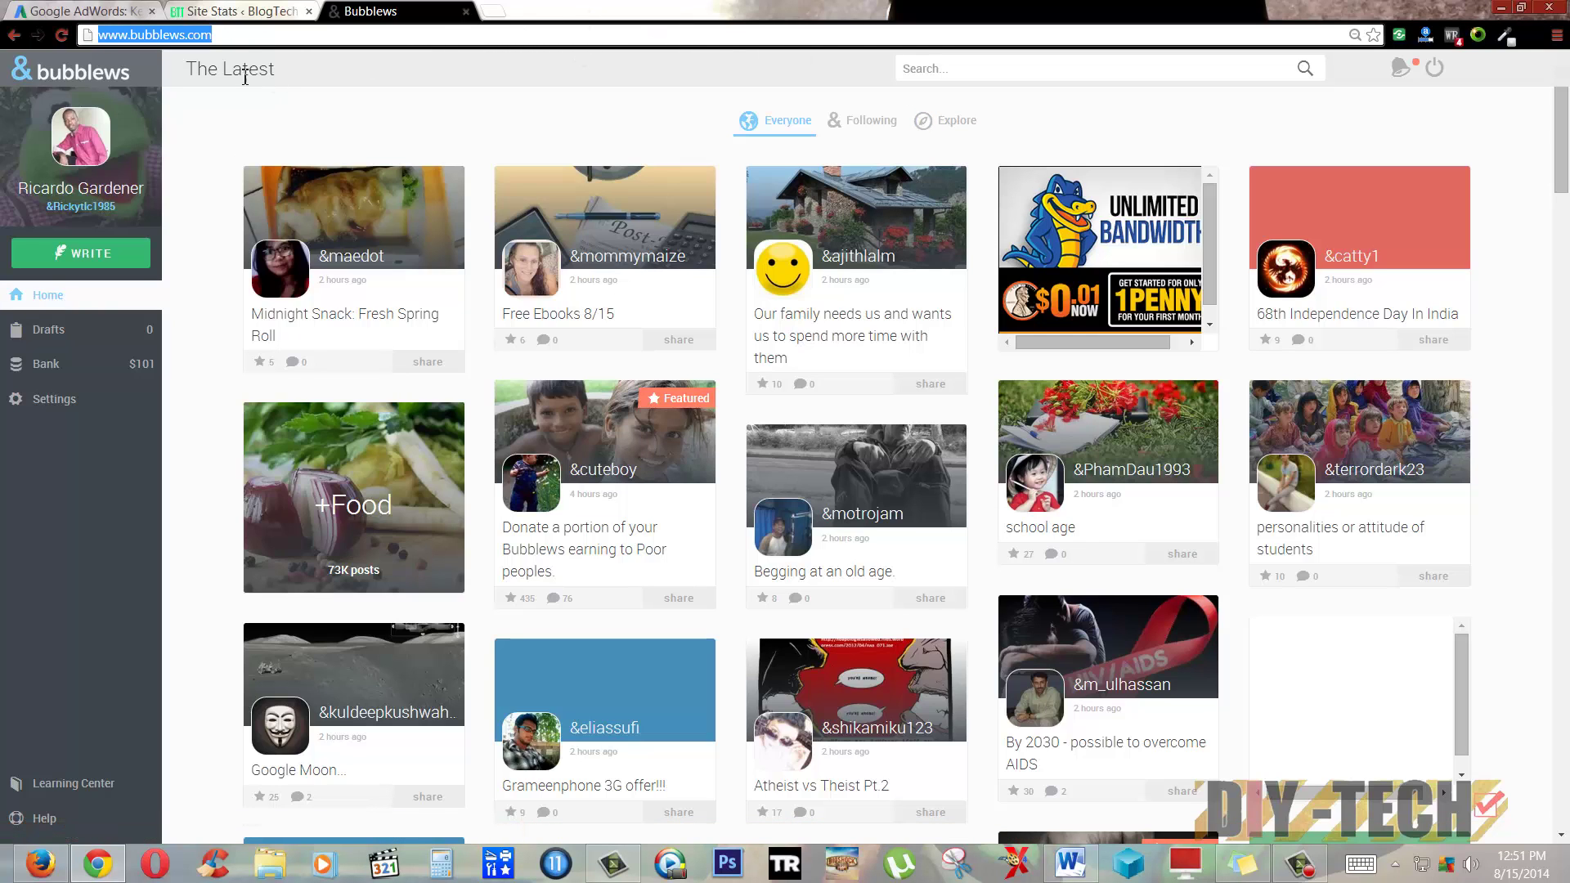
click(244, 37)
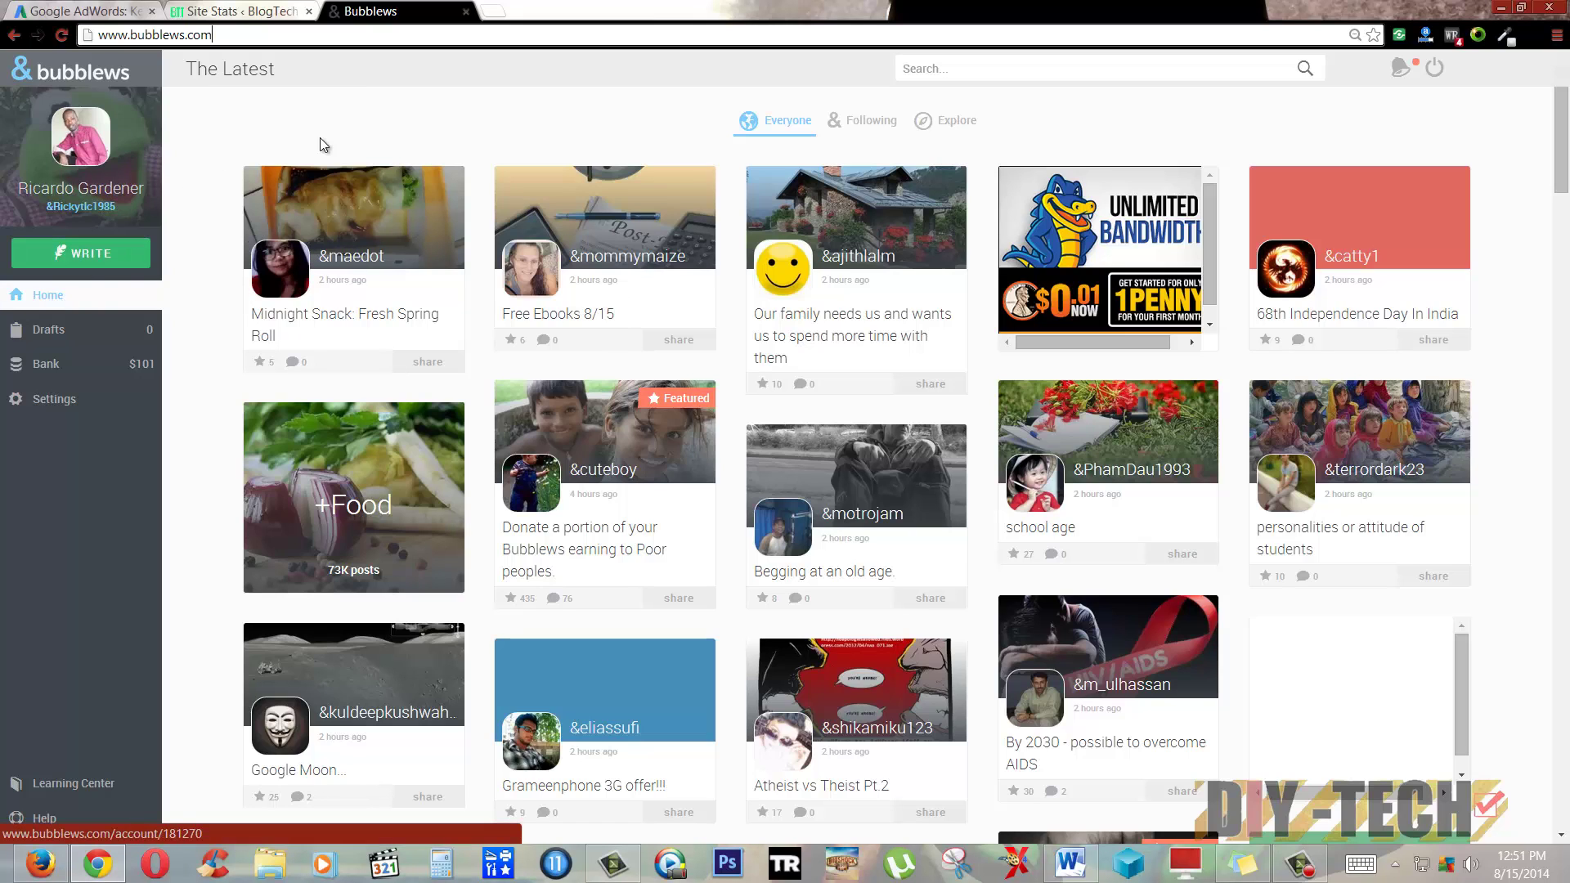
scroll(1121, 280, down, 1)
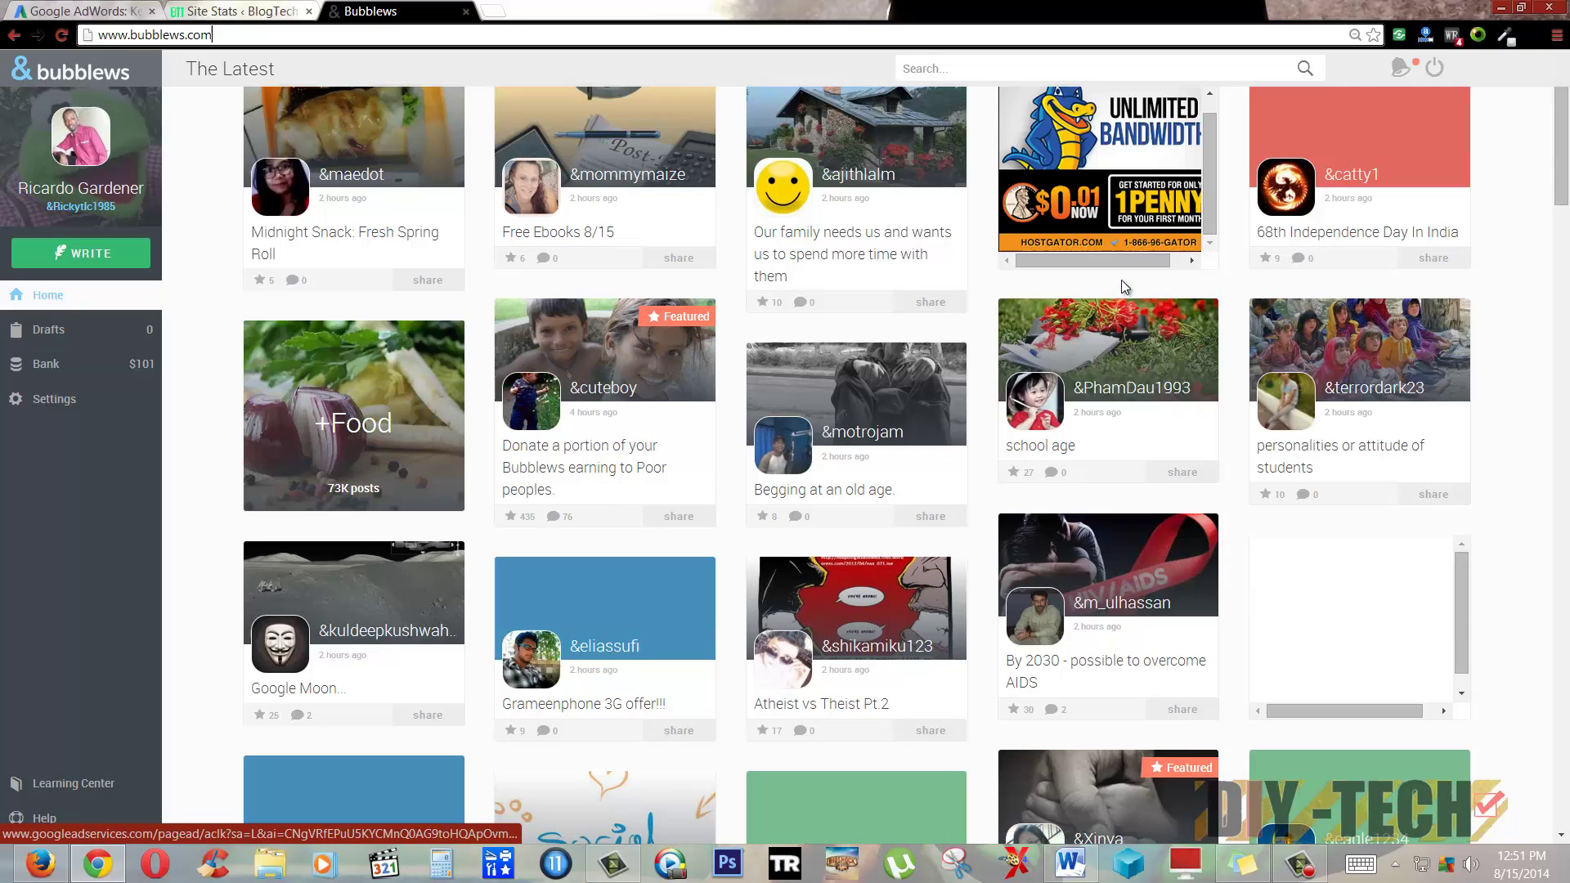
scroll(1063, 315, down, 2)
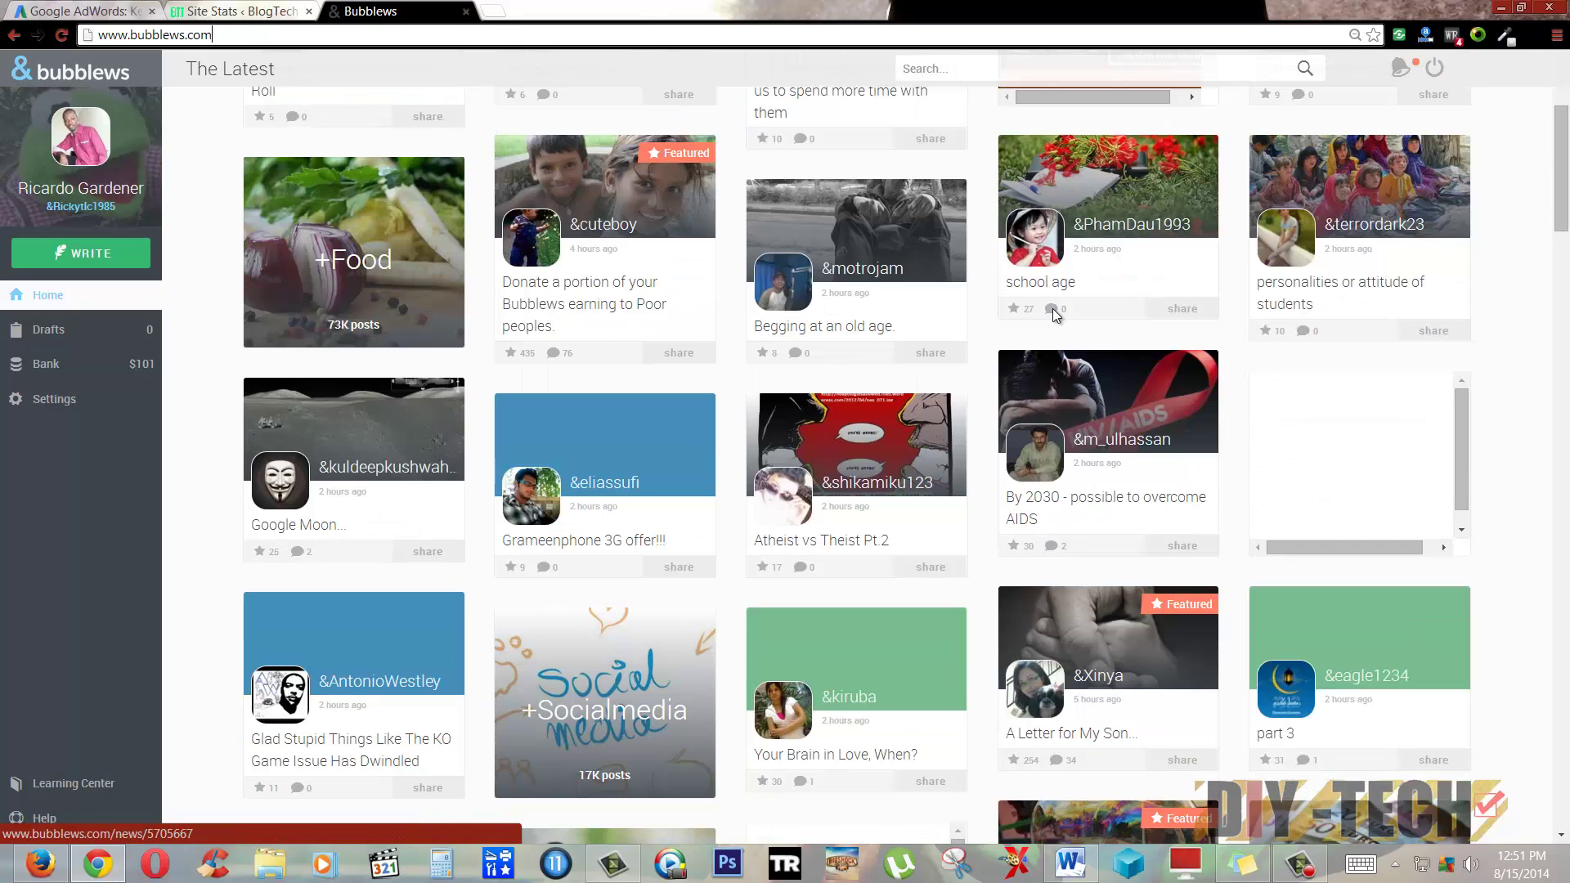
scroll(1052, 307, down, 4)
scroll(1052, 307, up, 8)
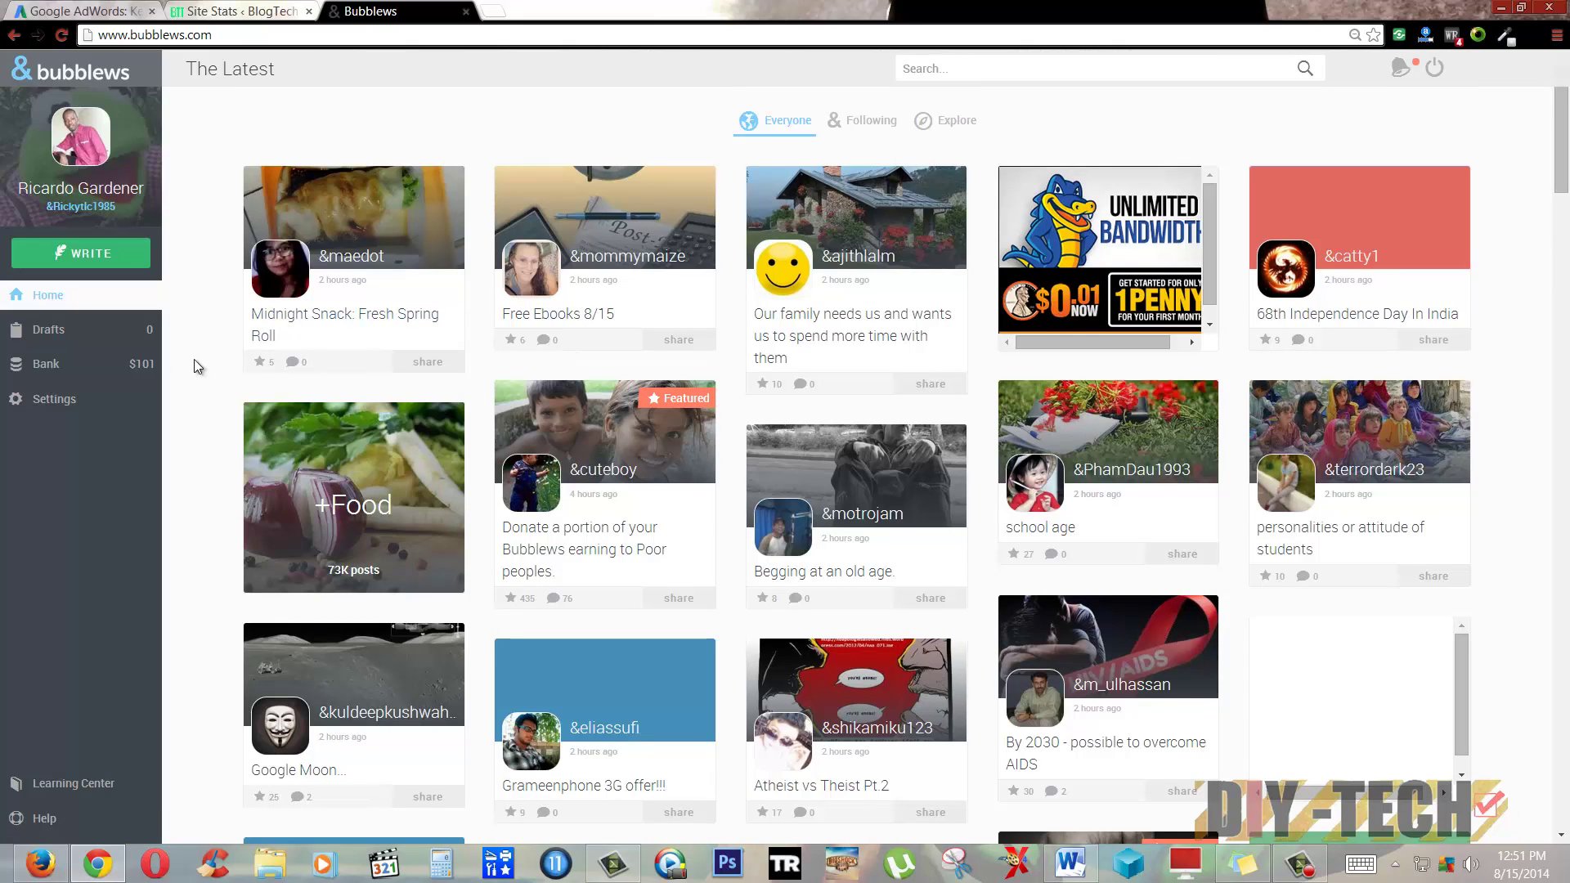
Open the Bank earnings page and briefly highlight the $101.42 total.
click(56, 365)
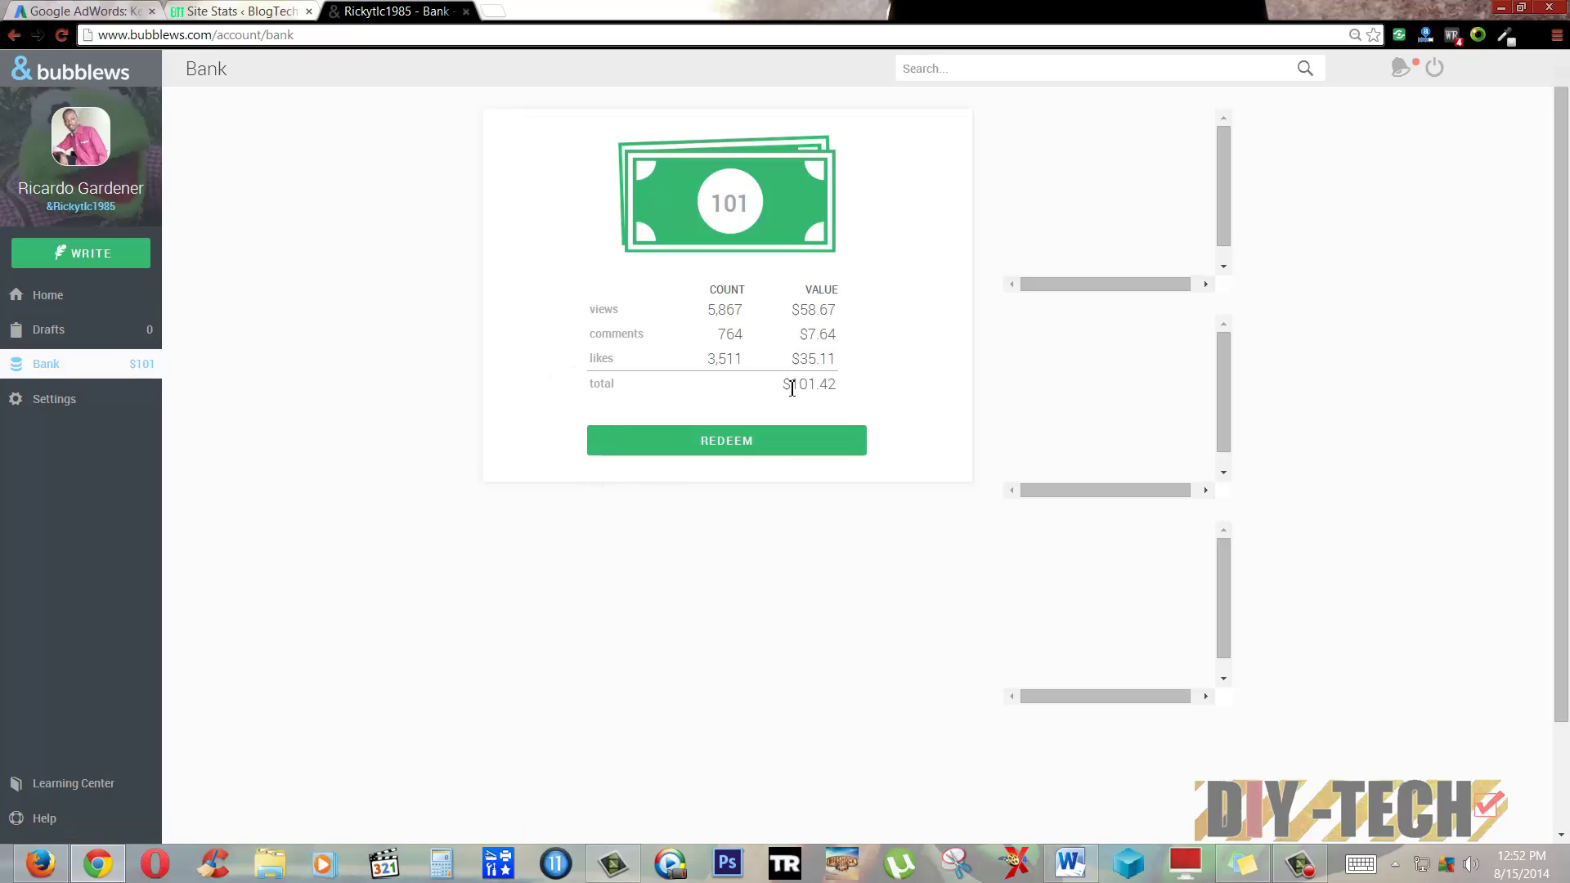
drag(784, 386, 832, 391)
click(320, 312)
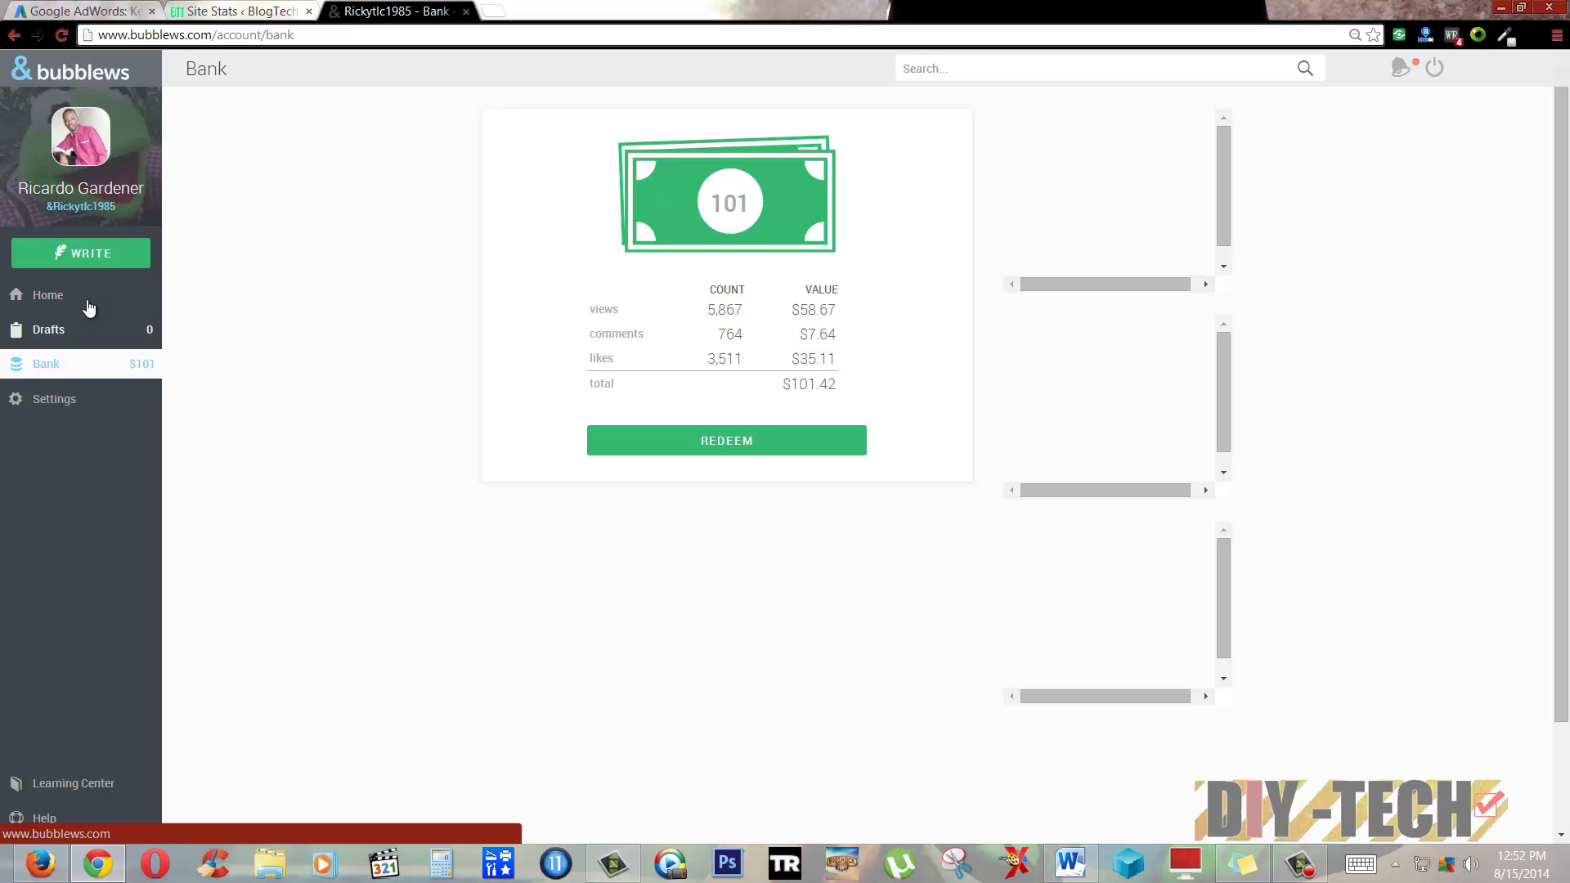
Open your own profile via the sidebar username and browse its published posts.
click(99, 210)
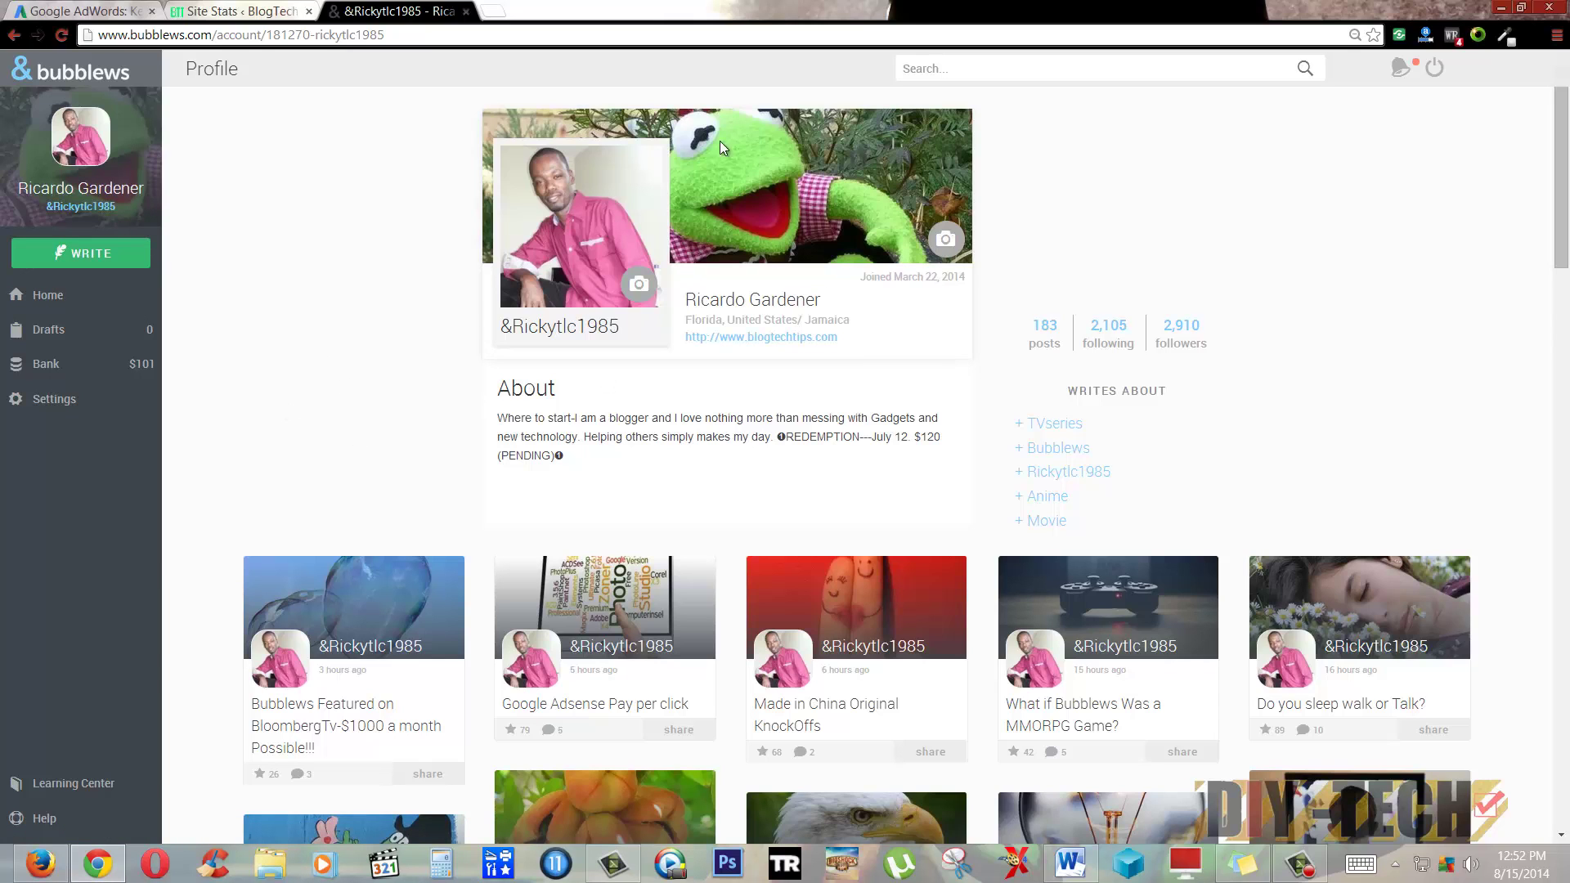
scroll(570, 209, down, 7)
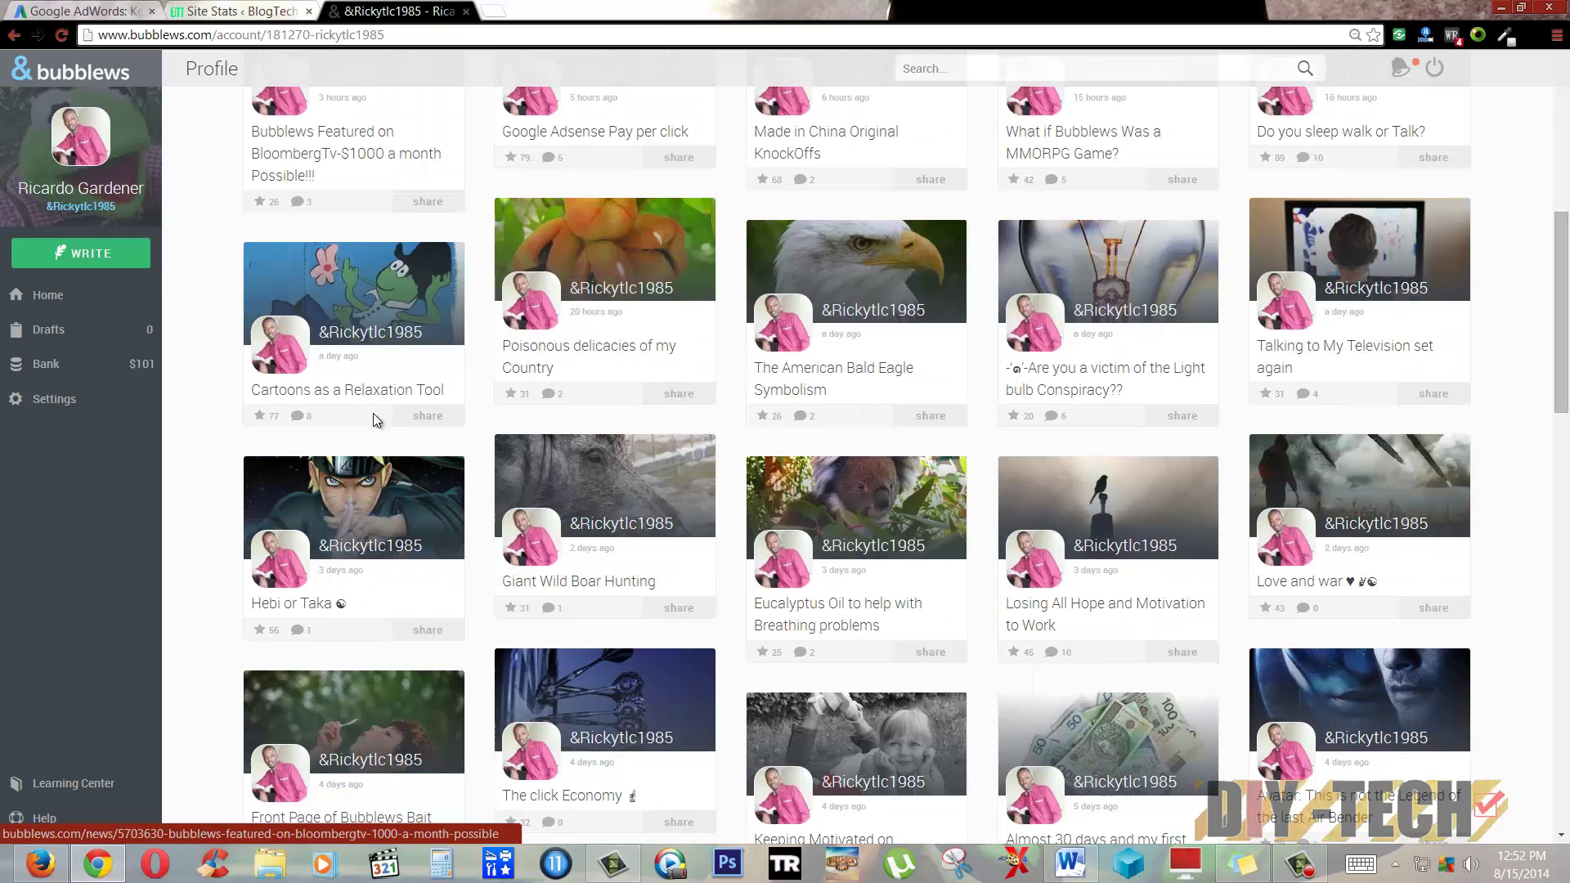
scroll(698, 474, up, 3)
scroll(439, 429, up, 4)
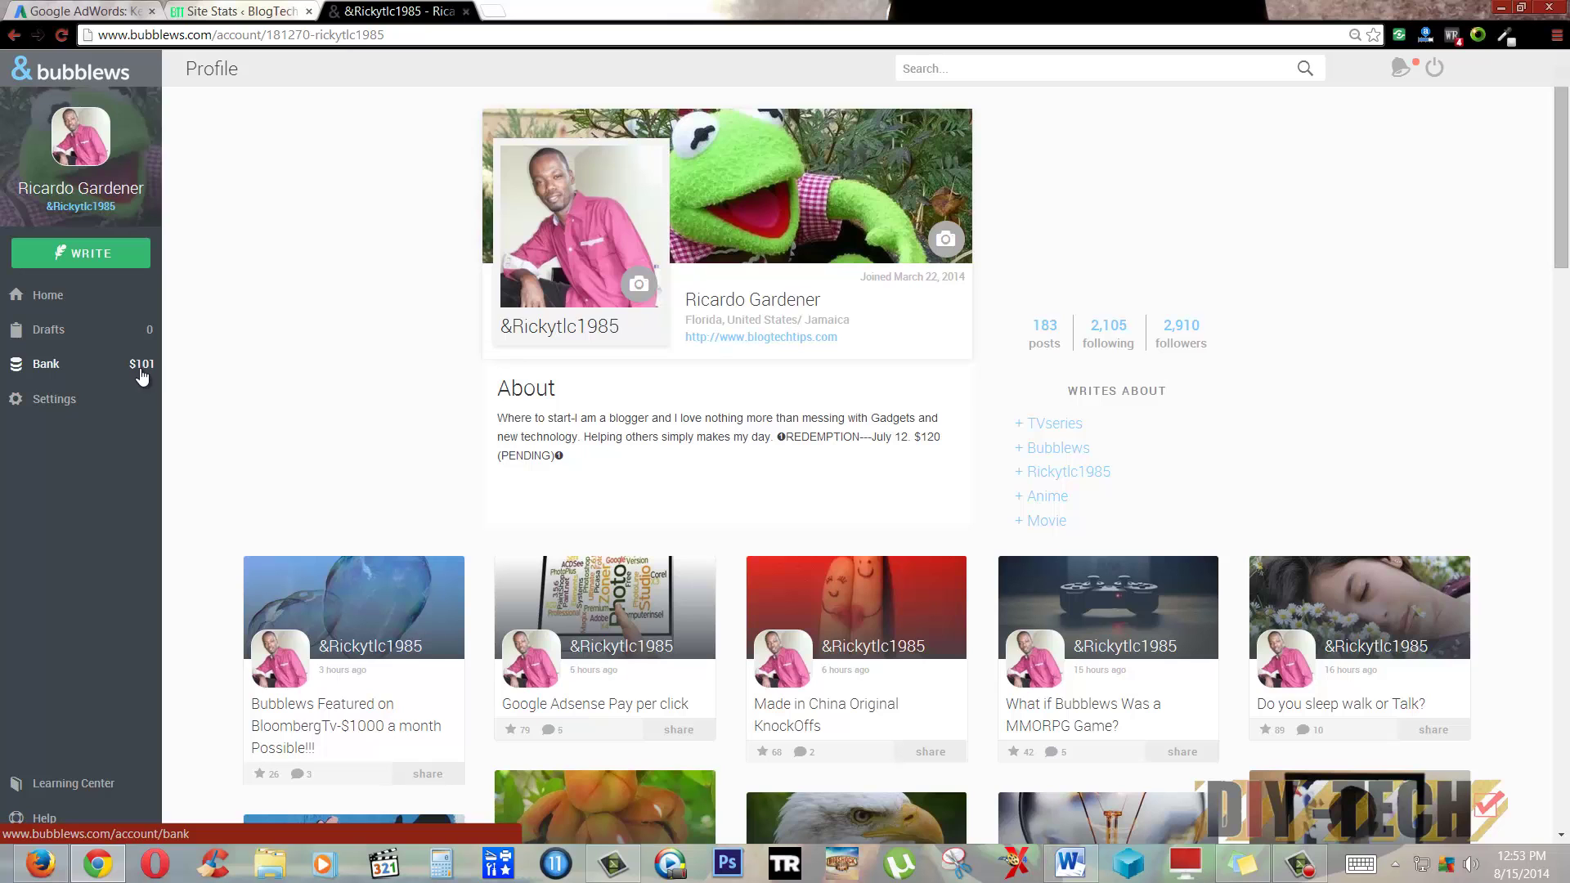
scroll(259, 428, down, 2)
scroll(269, 429, up, 2)
Start a new post and paste the Payoneer article body copied from the Word draft.
click(114, 251)
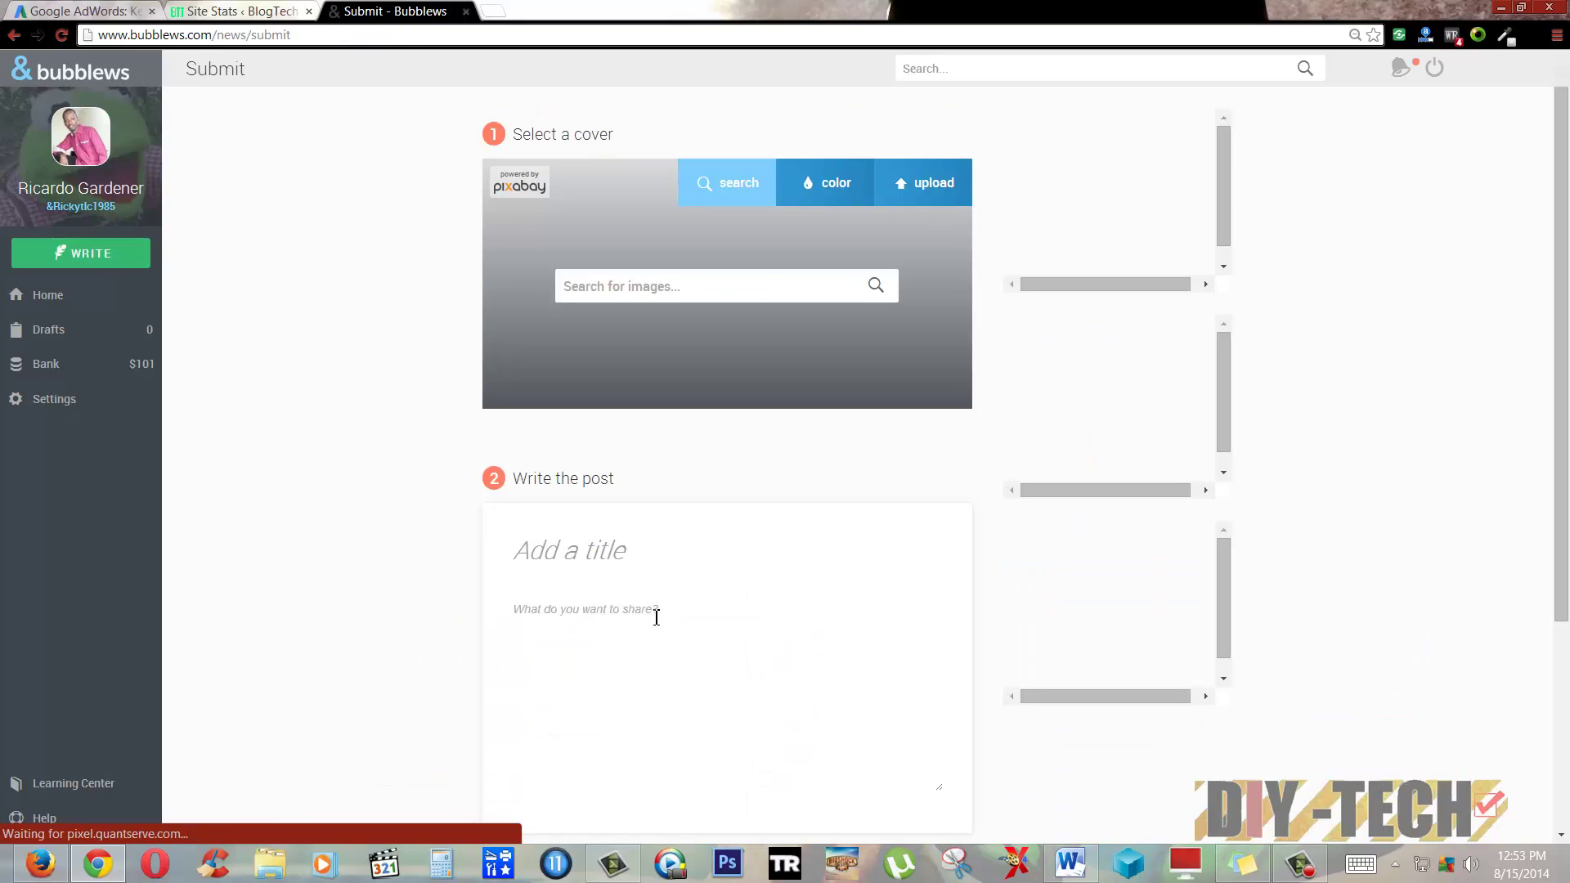
click(1068, 862)
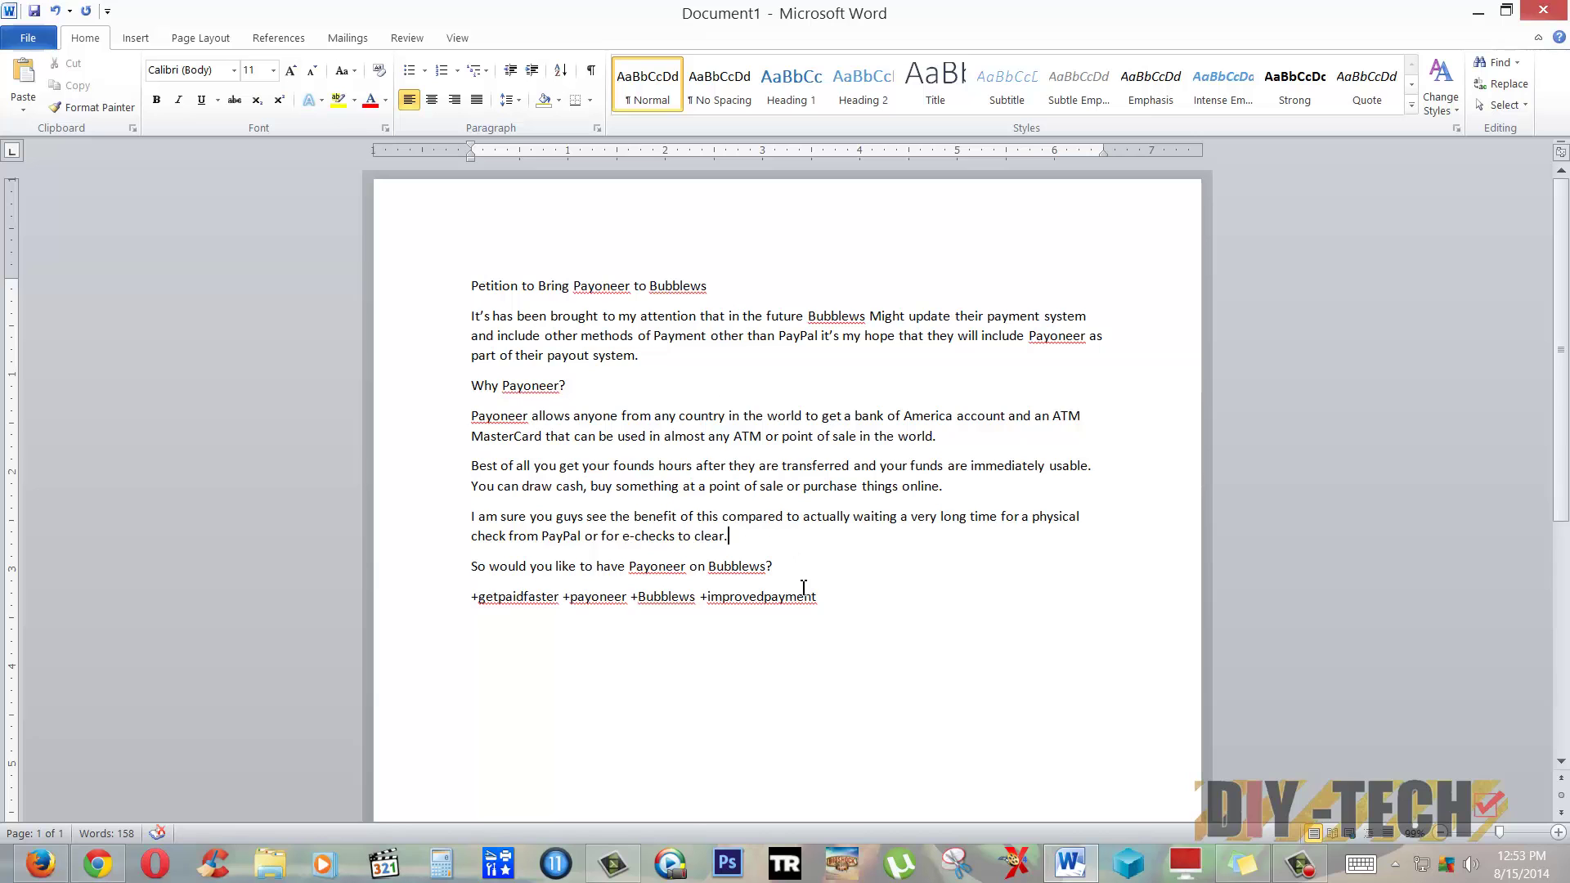
drag(818, 595, 480, 318)
right_click(499, 326)
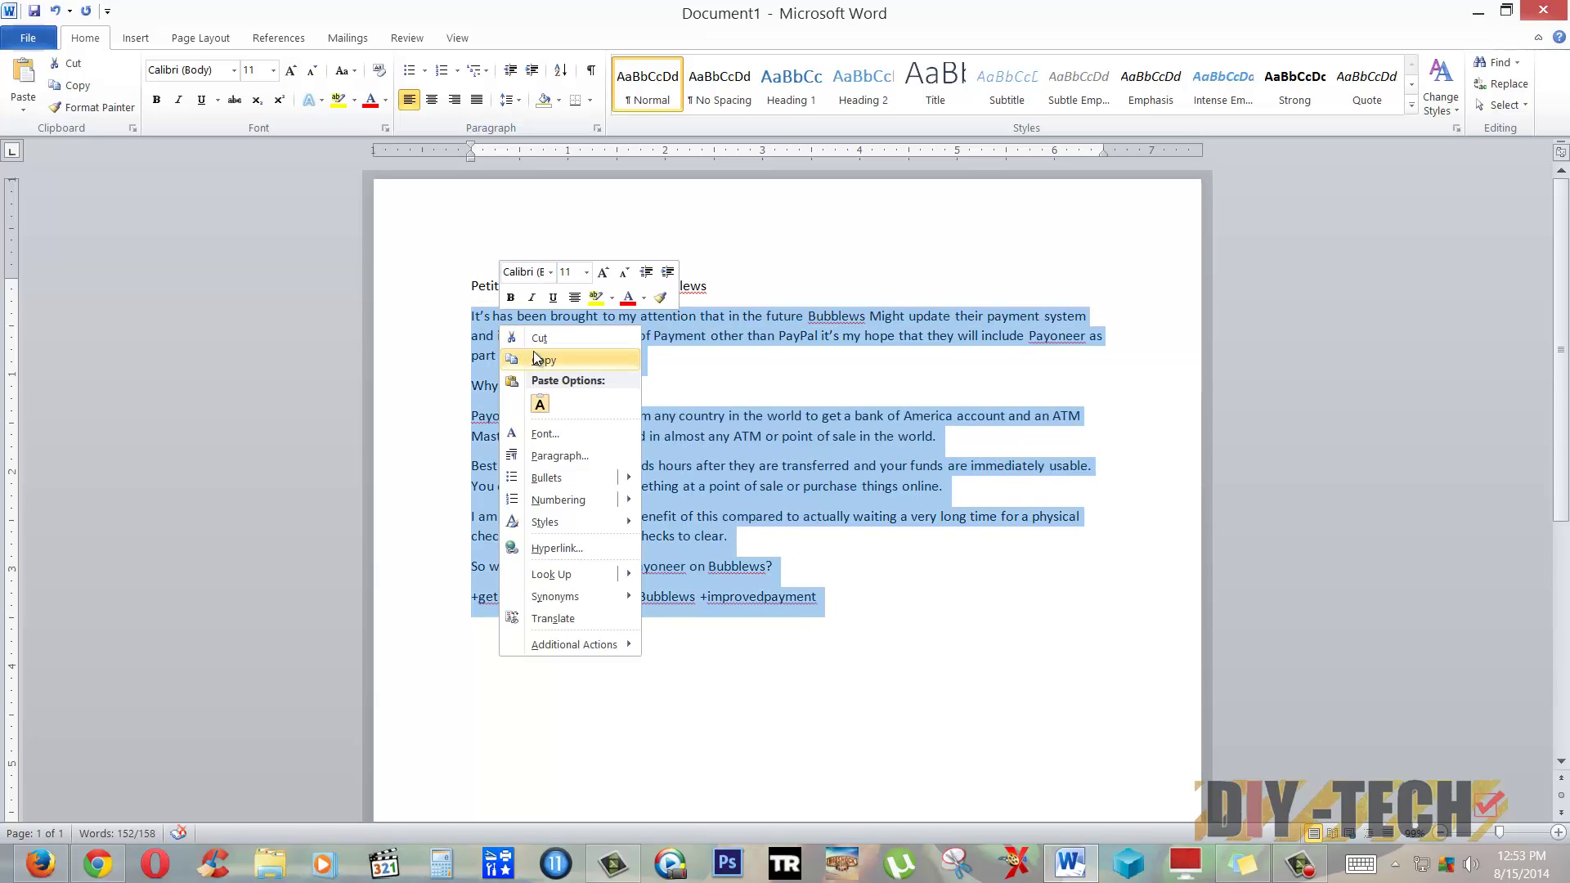
click(535, 359)
click(1478, 12)
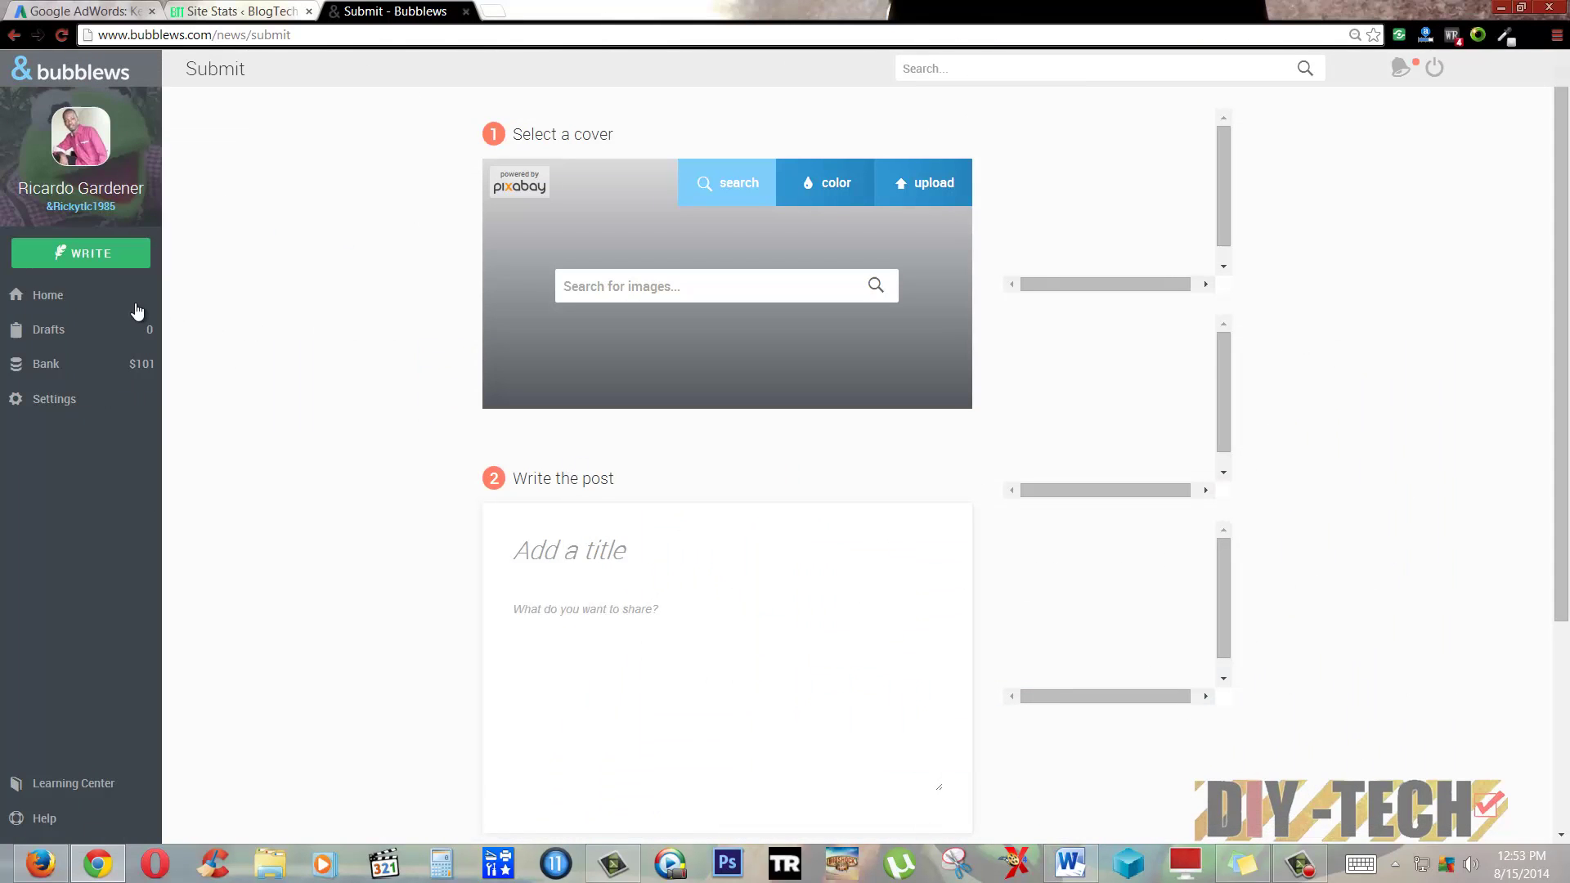
right_click(550, 627)
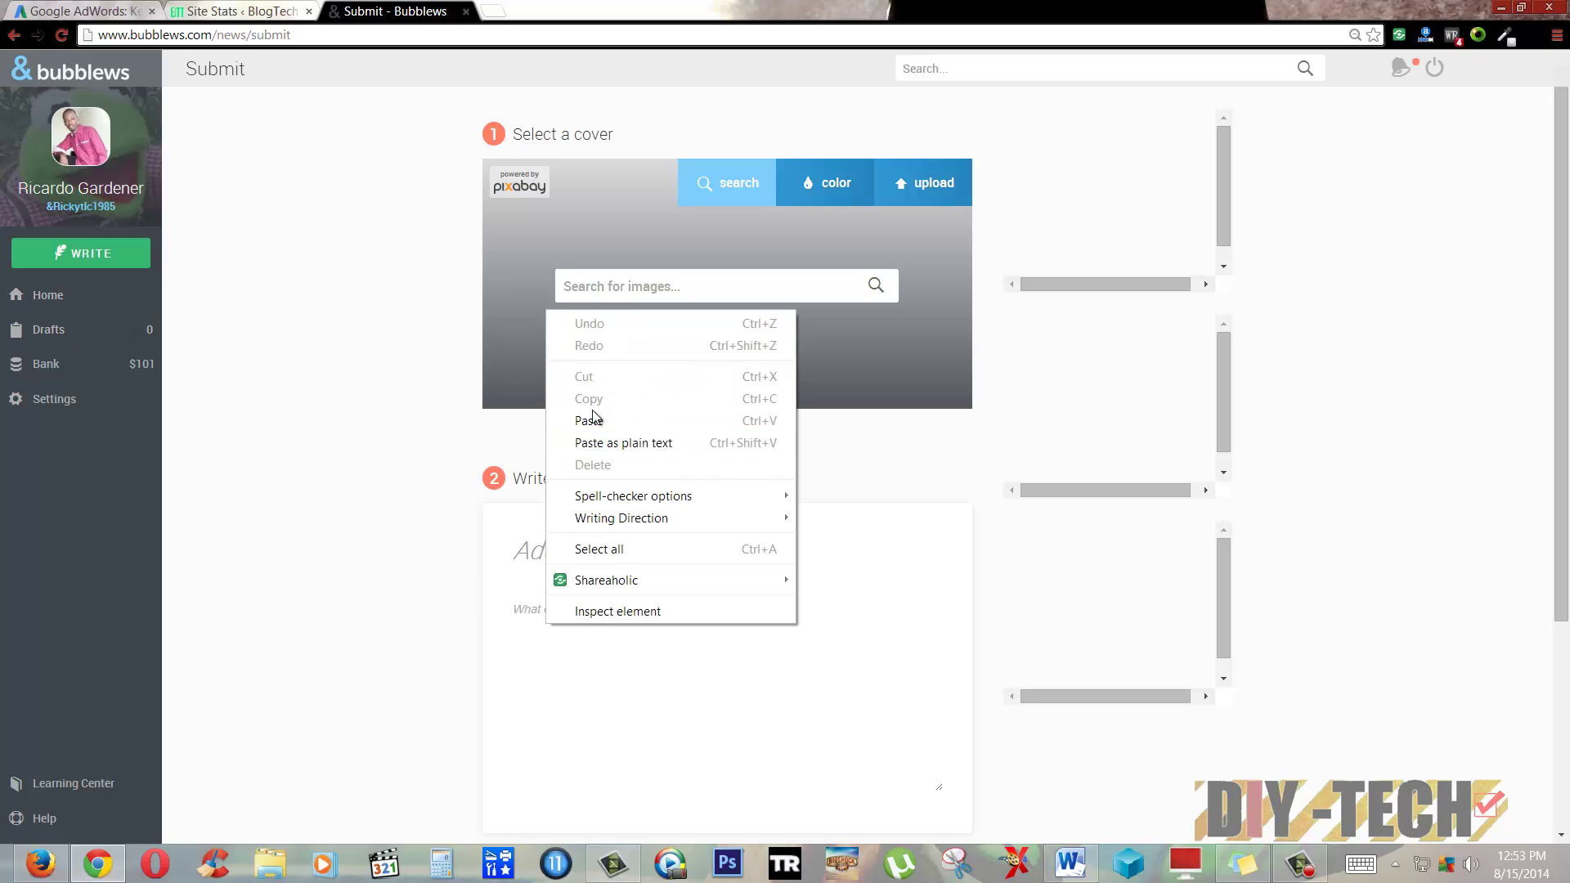
click(596, 417)
Insert blank lines between the body's paragraphs and before the hashtags.
scroll(678, 456, down, 3)
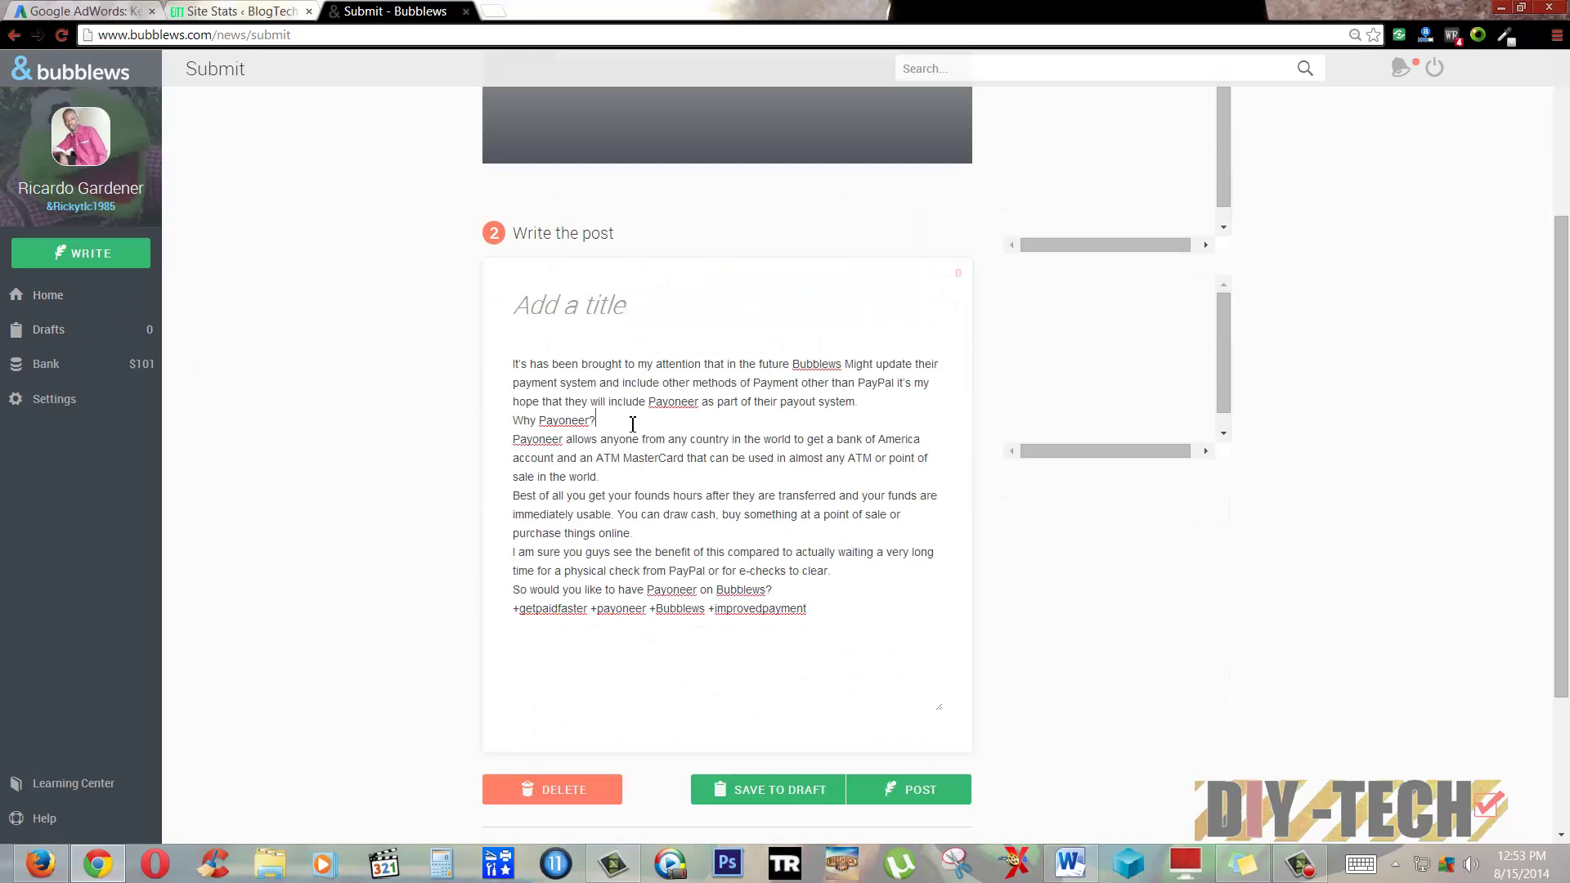
key(Return)
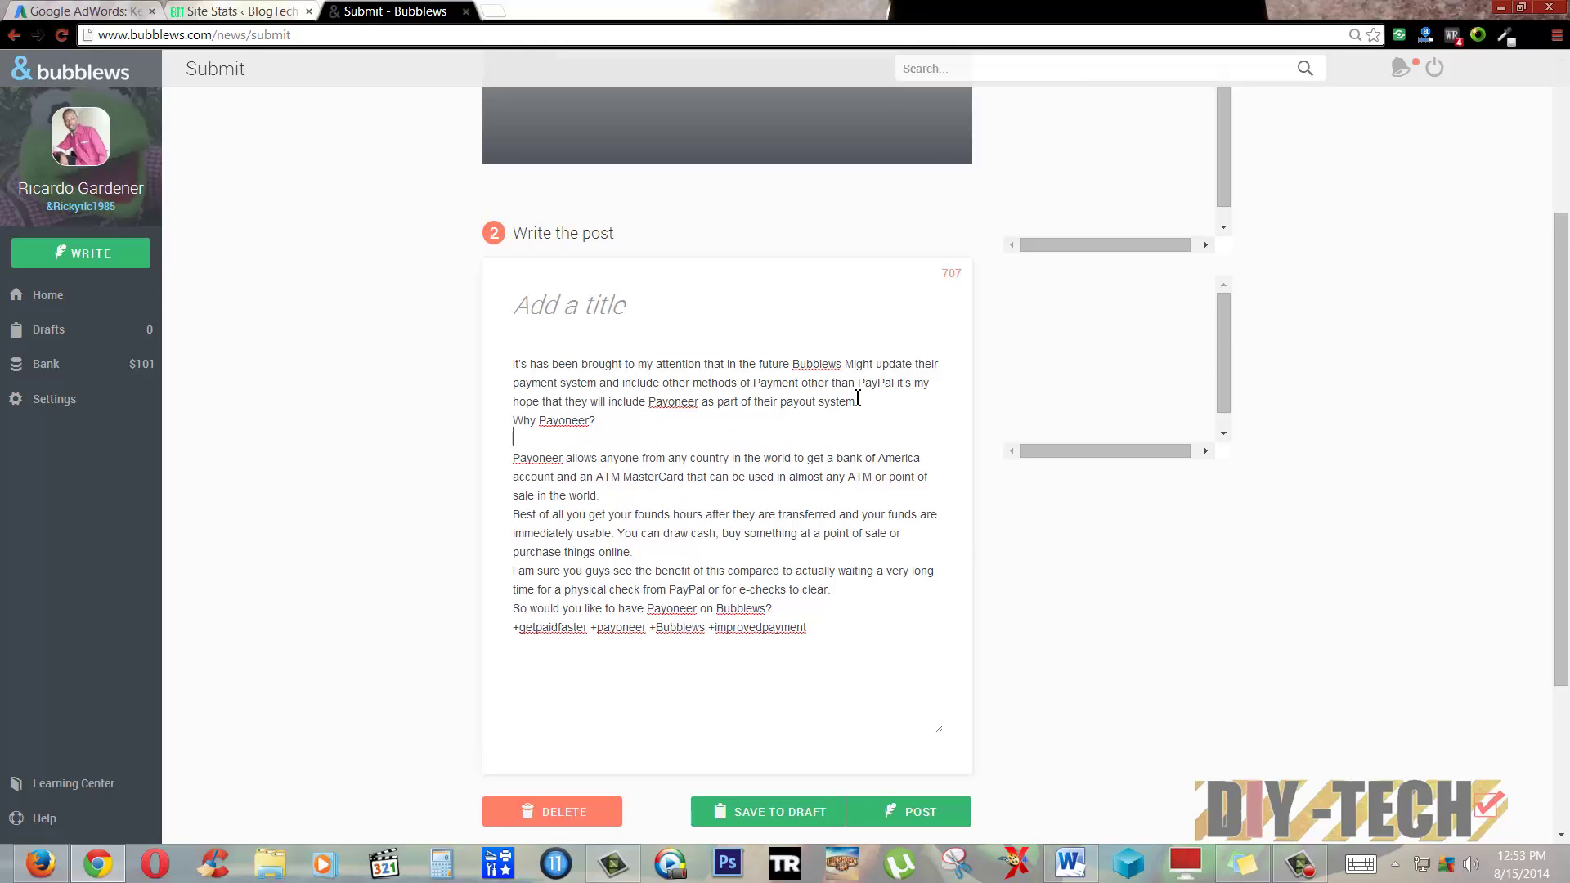
click(857, 401)
key(Return)
click(643, 517)
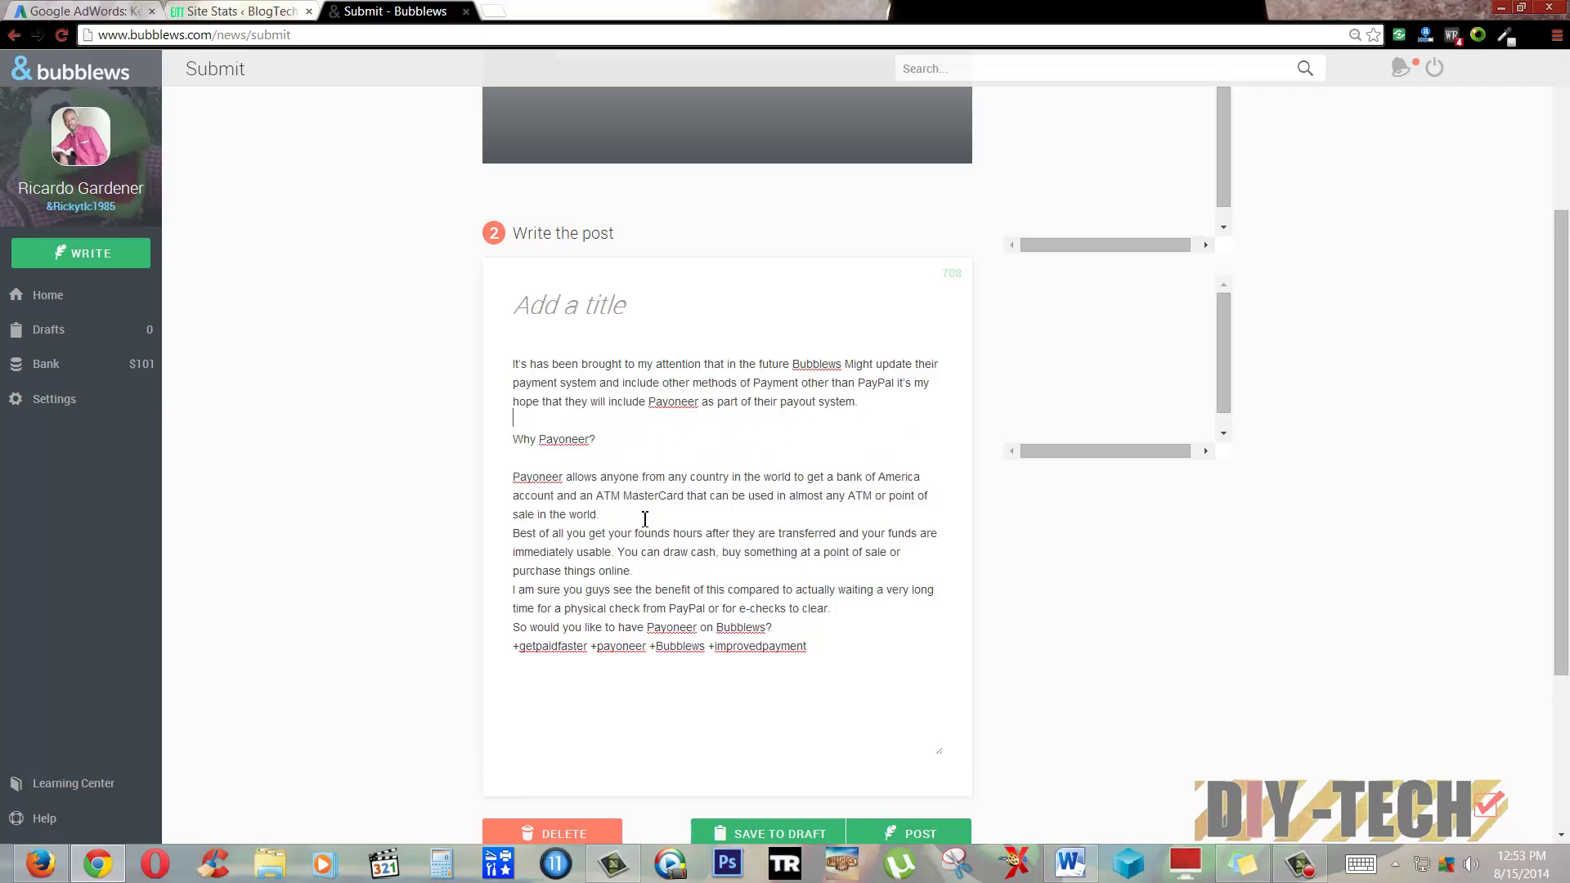
key(Return)
click(646, 592)
key(Return)
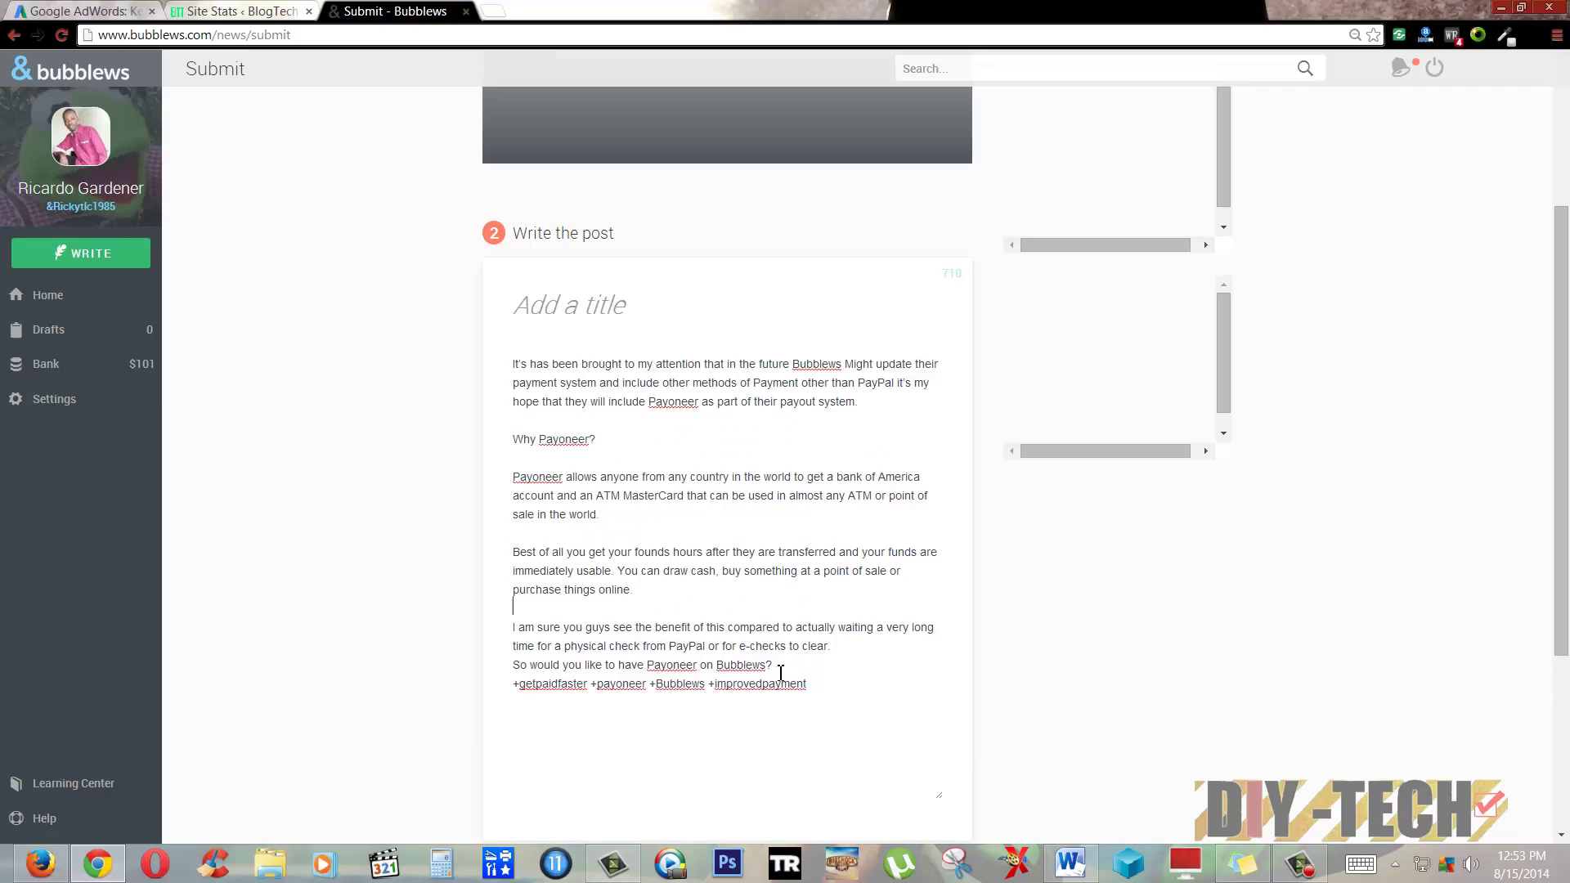
key(Return)
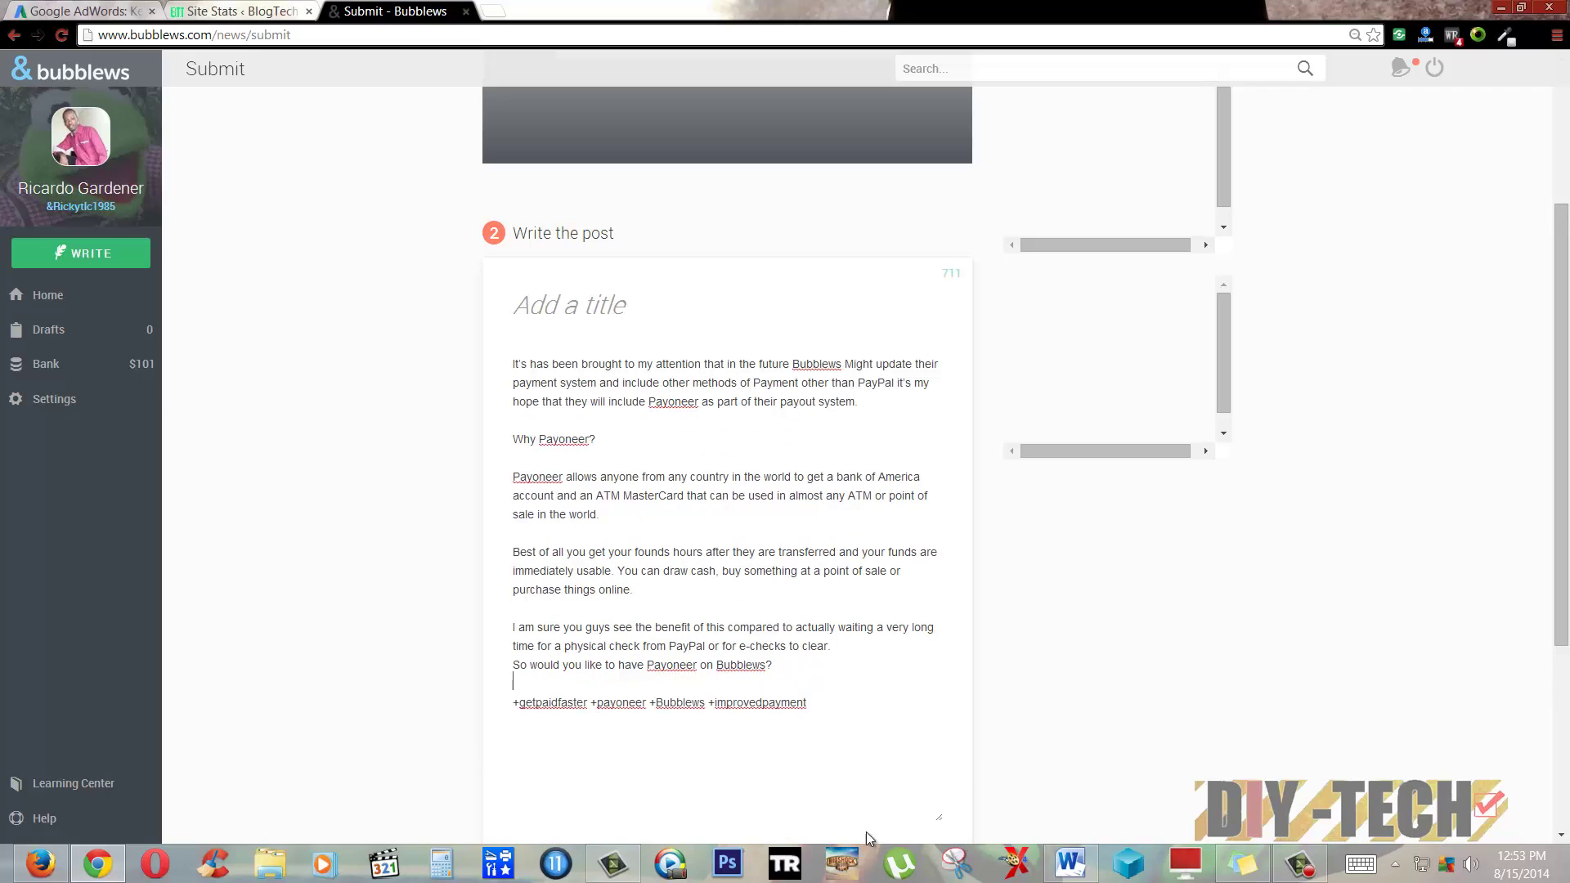
Copy the title from Word and paste 'Petition to Bring Payoneer to Bubblews' into the title field.
click(1062, 864)
drag(712, 286, 488, 284)
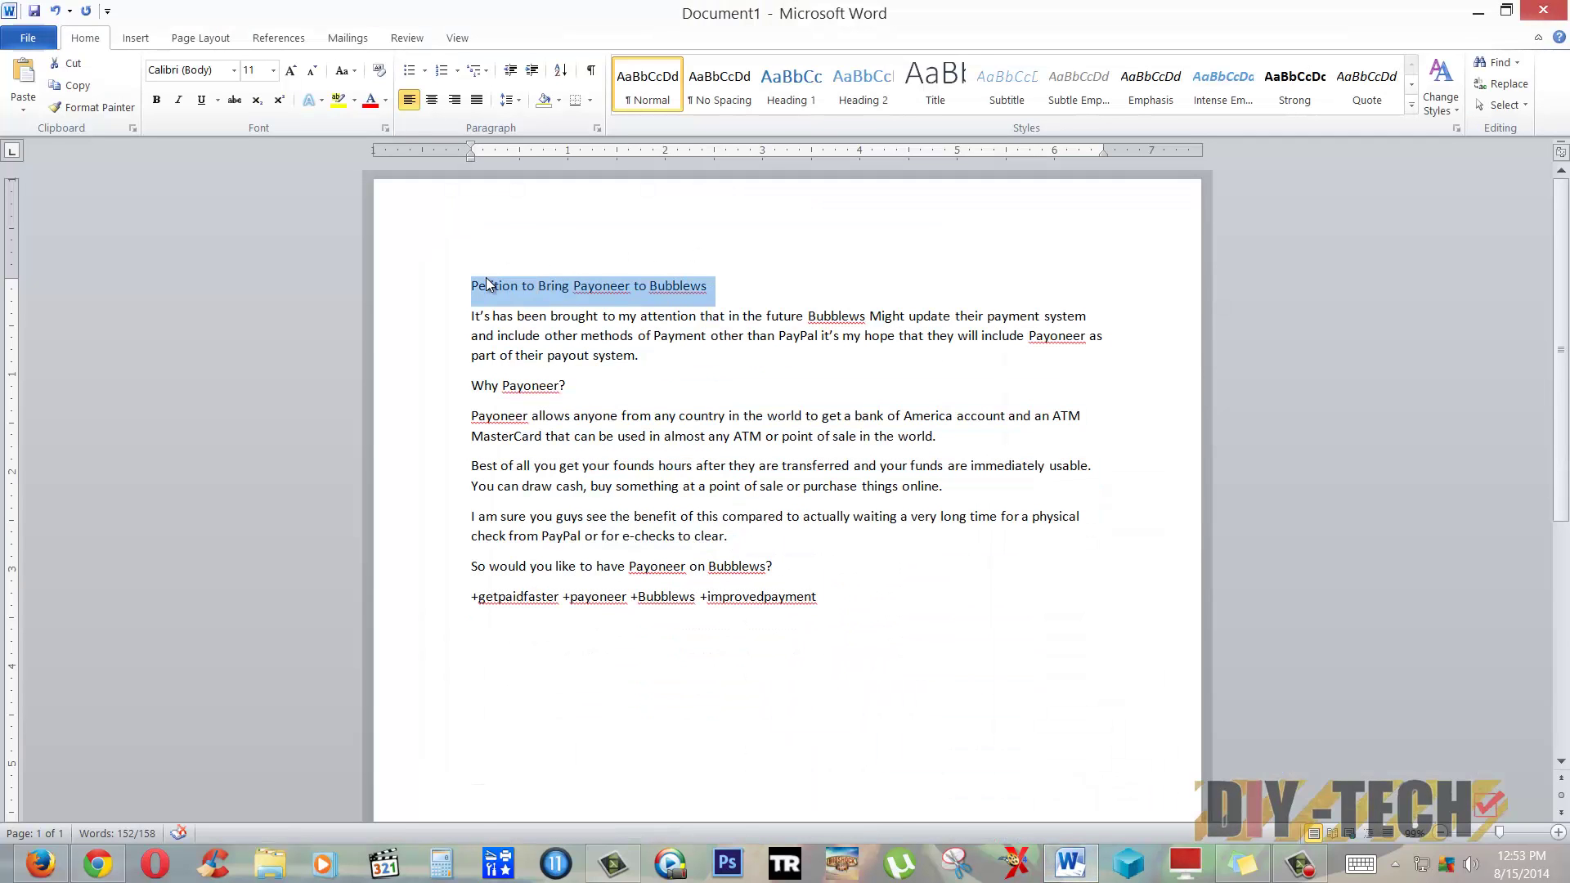
right_click(488, 283)
click(523, 319)
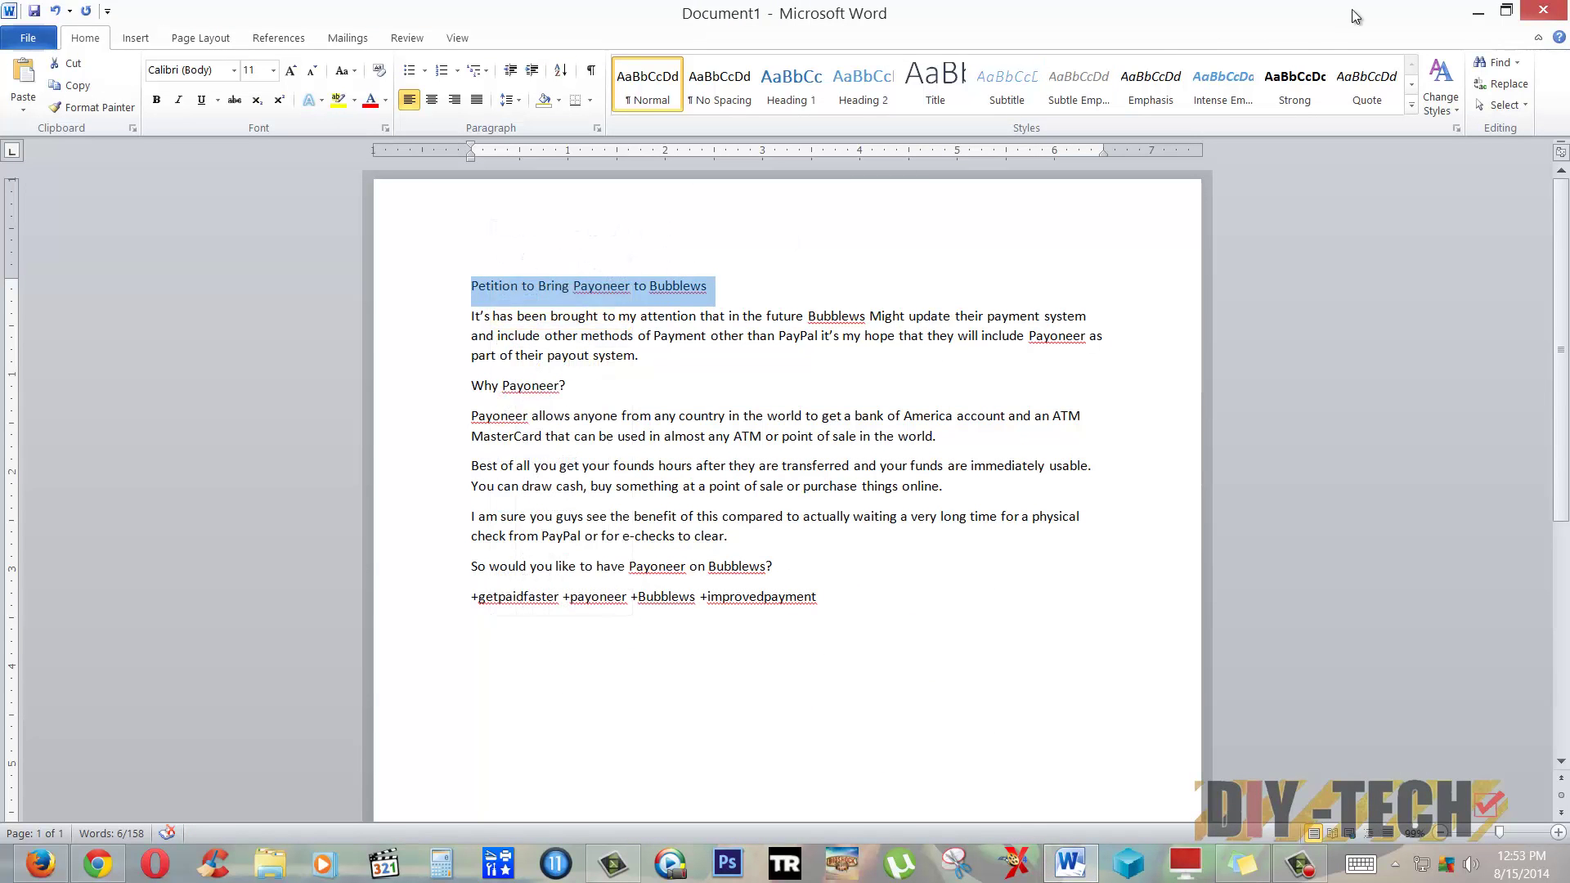
click(1471, 10)
right_click(556, 316)
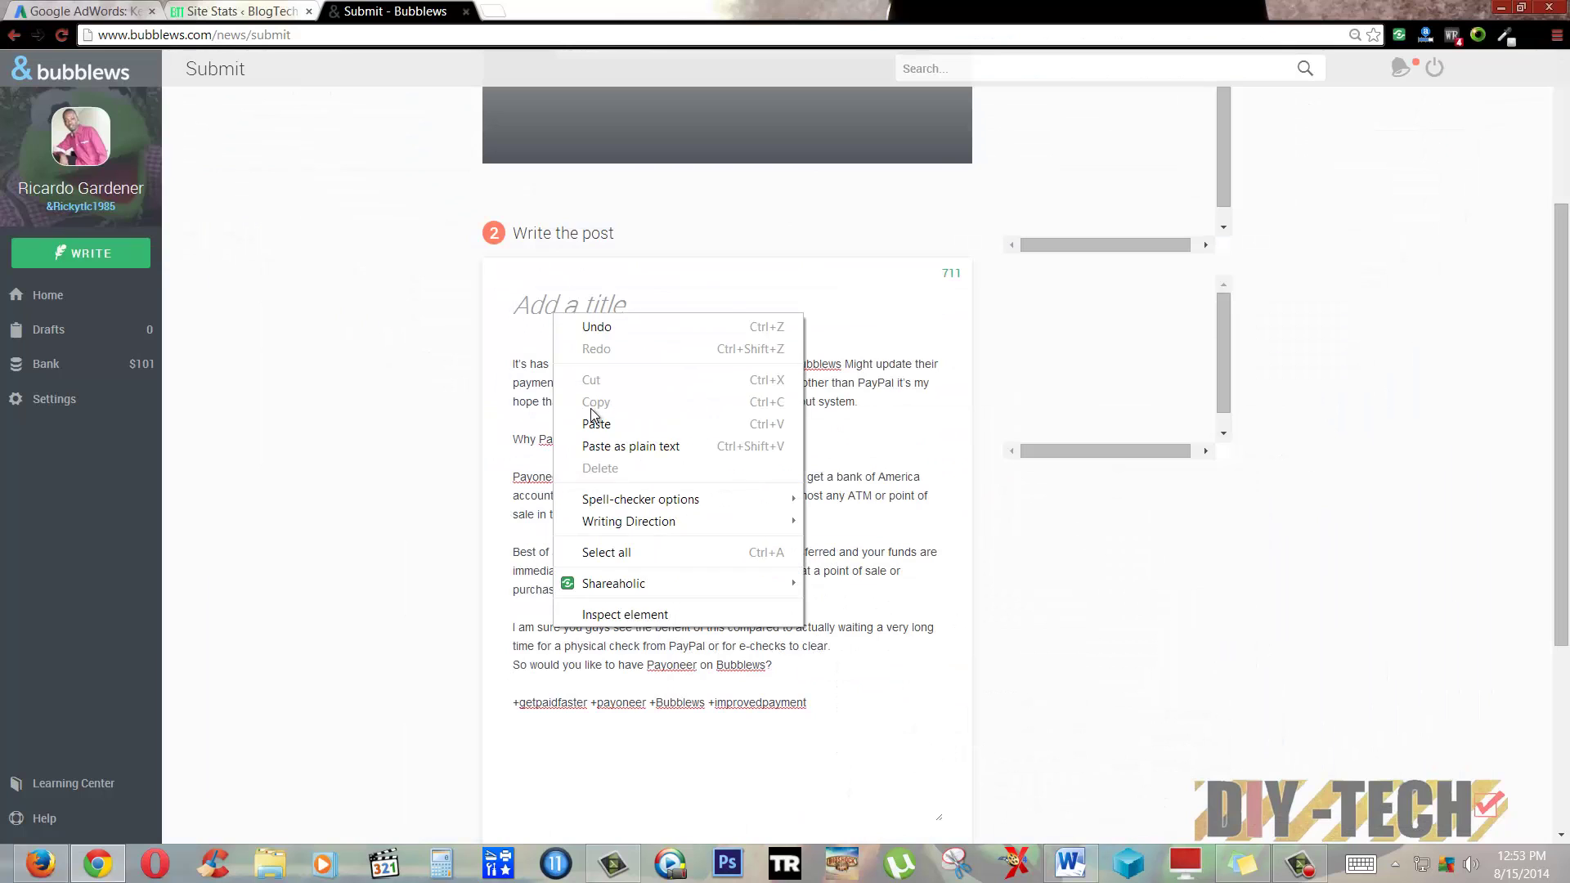
click(596, 416)
Search images for 'credit card', retrying after an error, and set the blue credit-card photo as cover.
scroll(596, 247, up, 2)
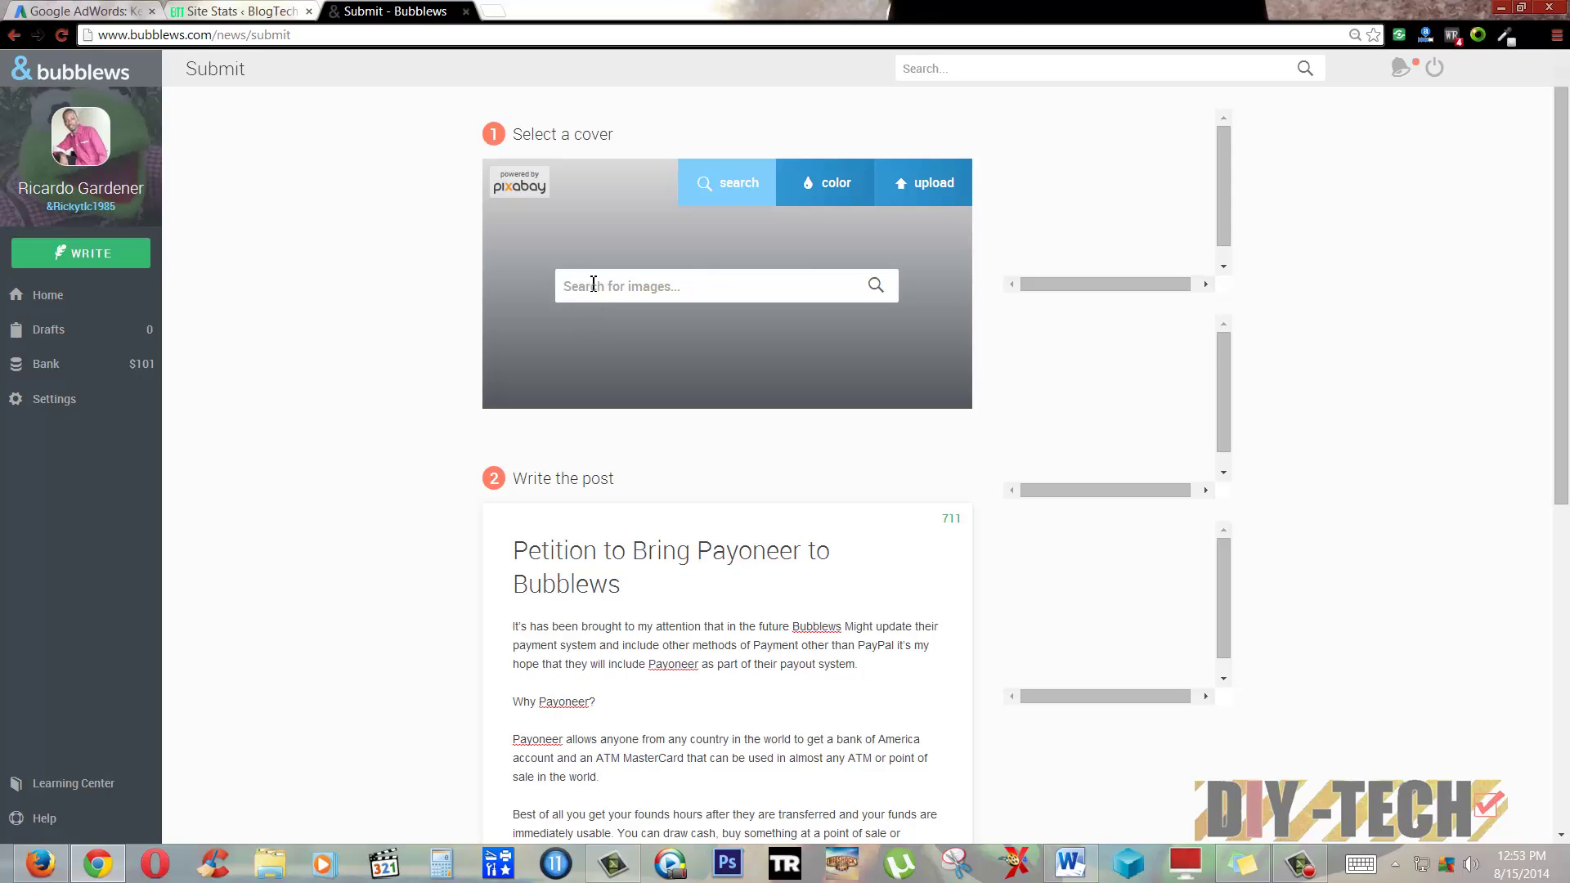
text(credit card)
click(875, 285)
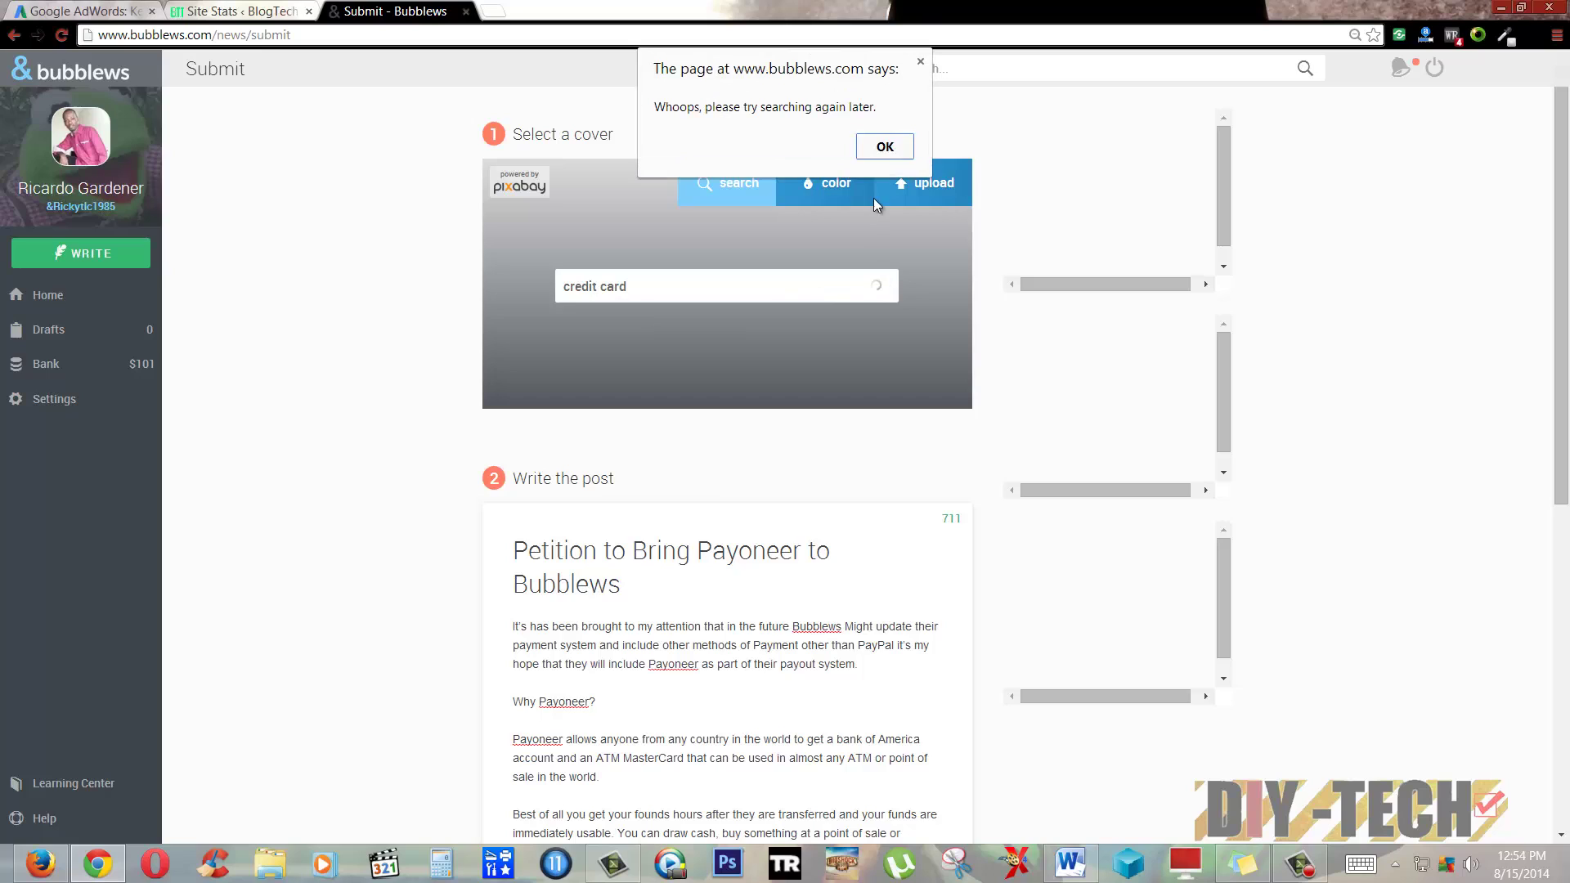
click(884, 146)
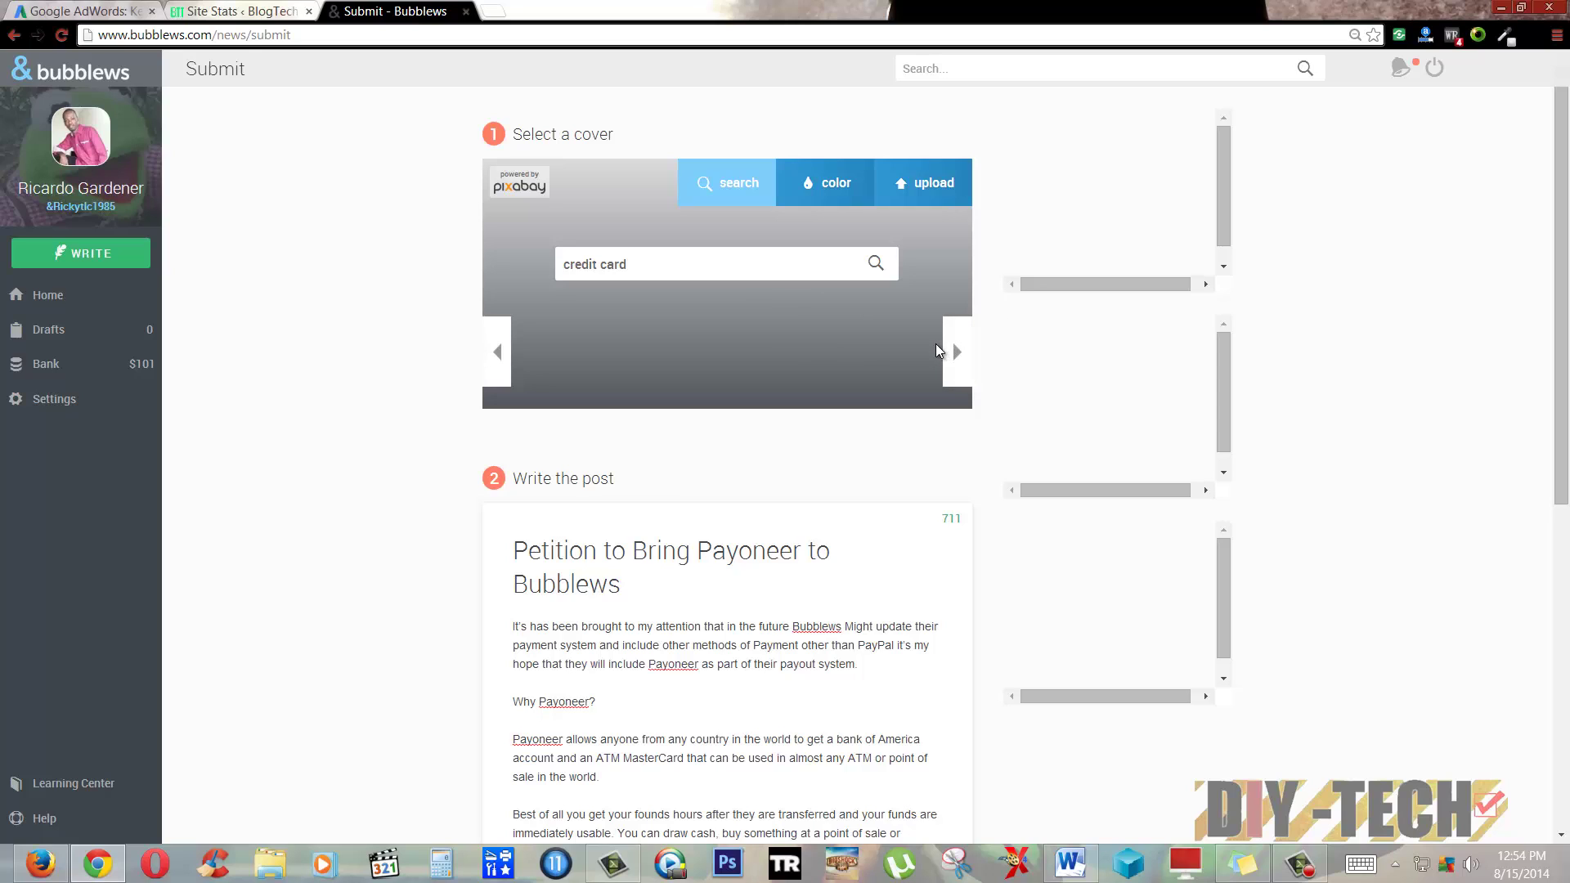
click(874, 268)
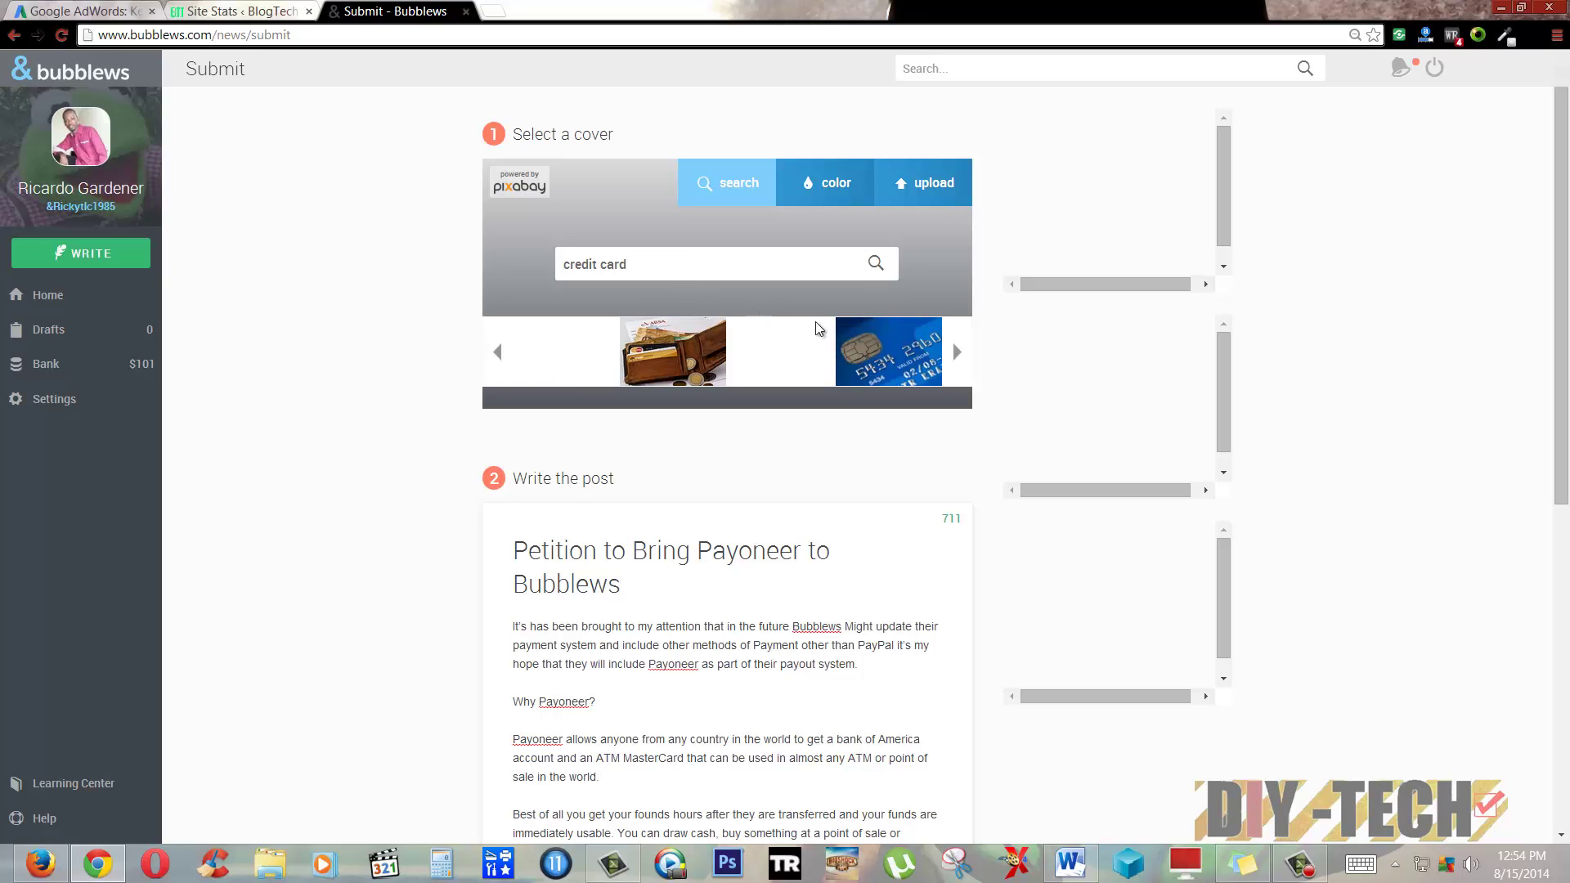
click(896, 352)
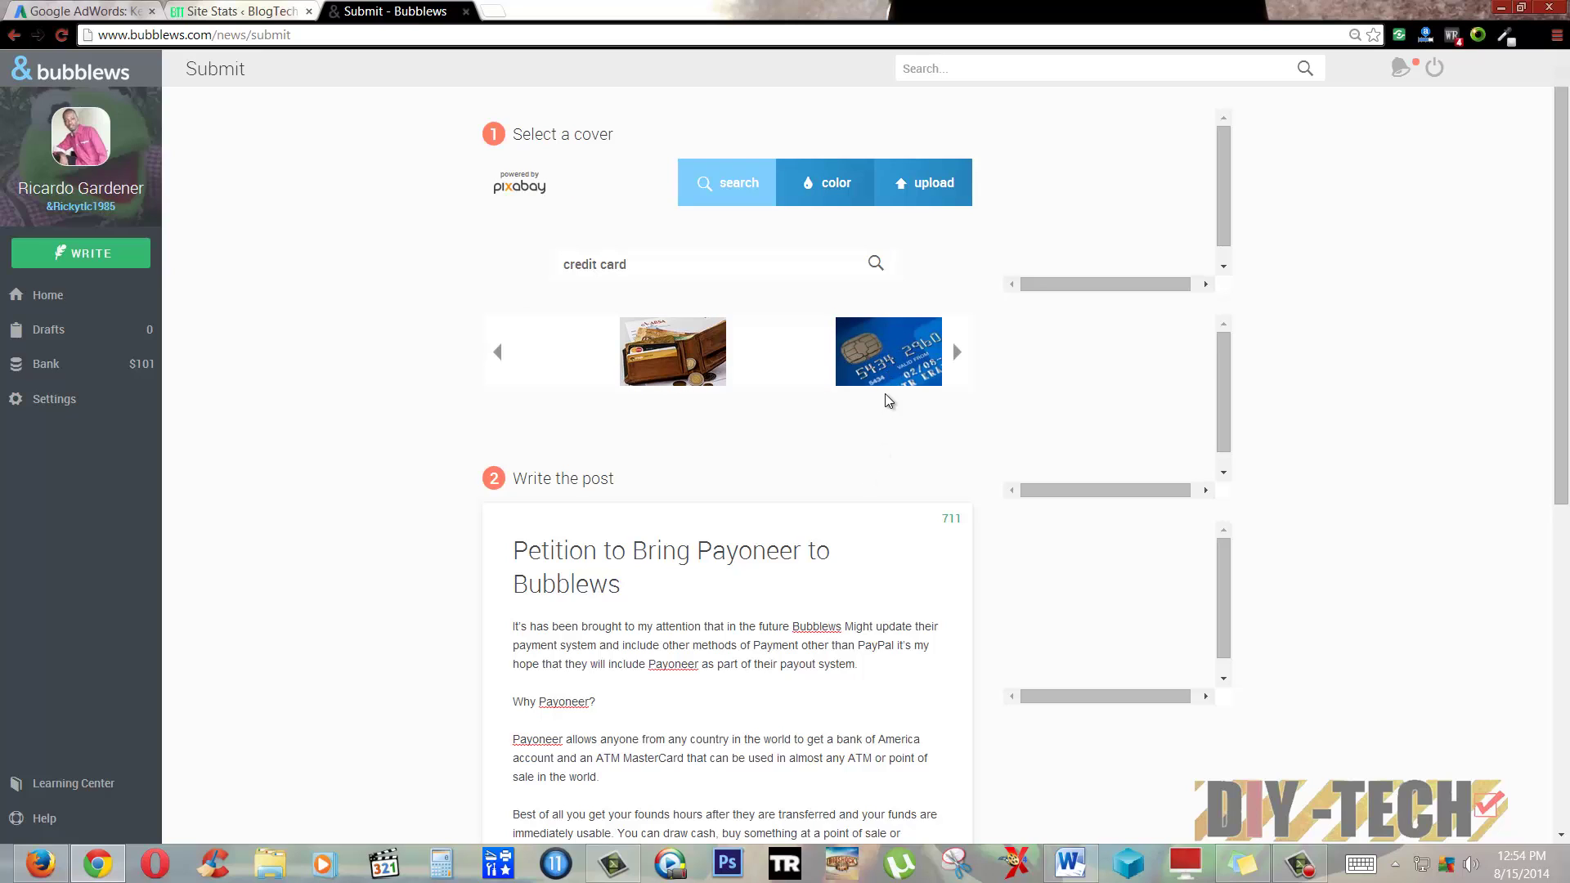
click(922, 366)
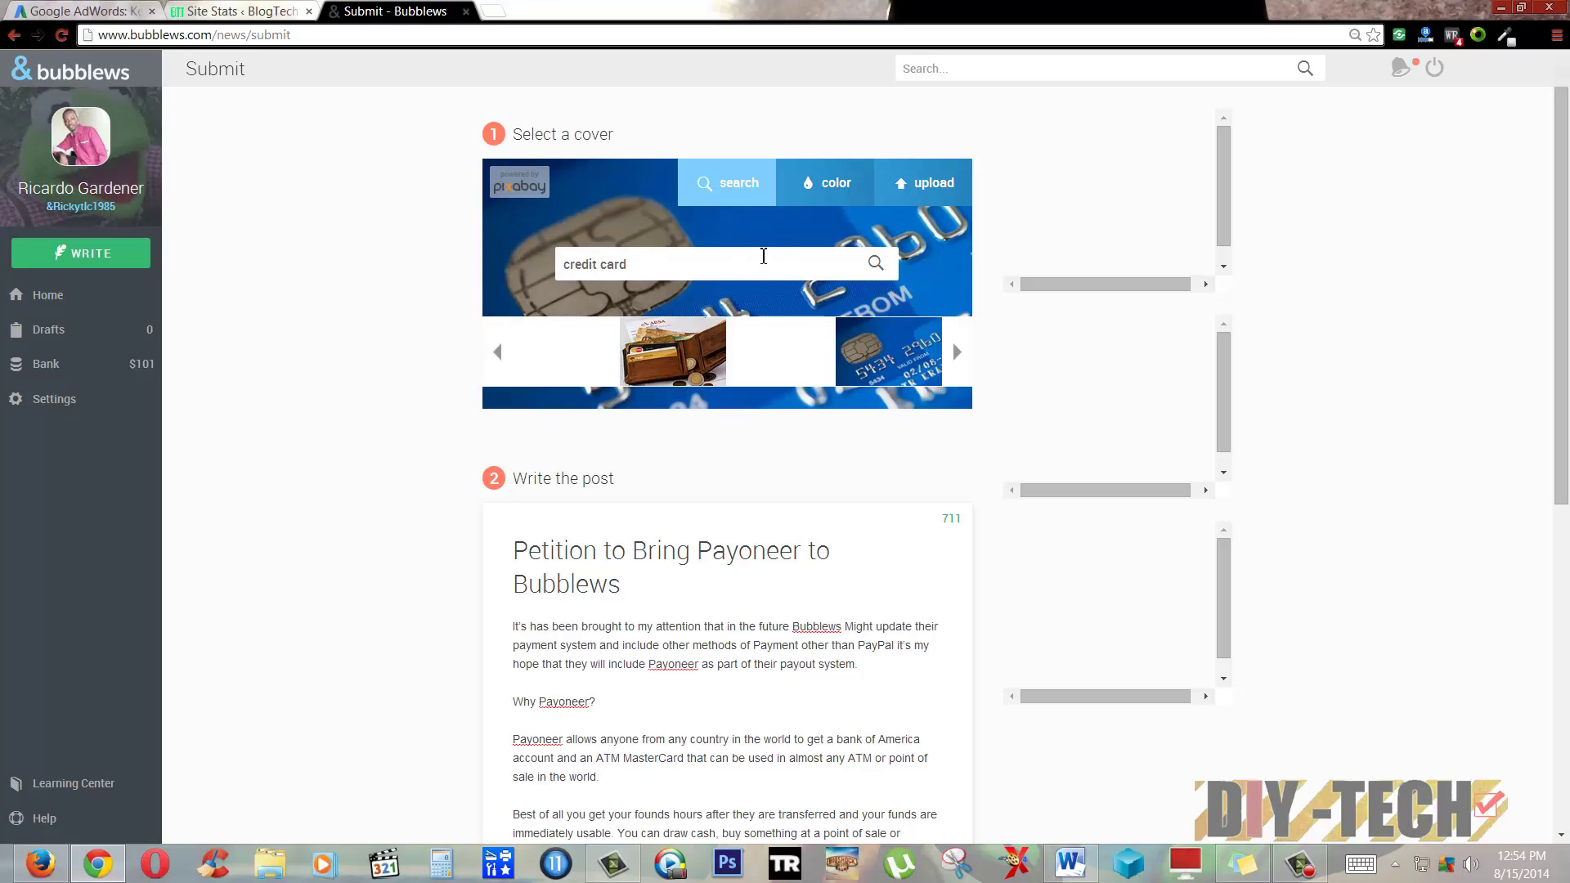
scroll(819, 484, down, 7)
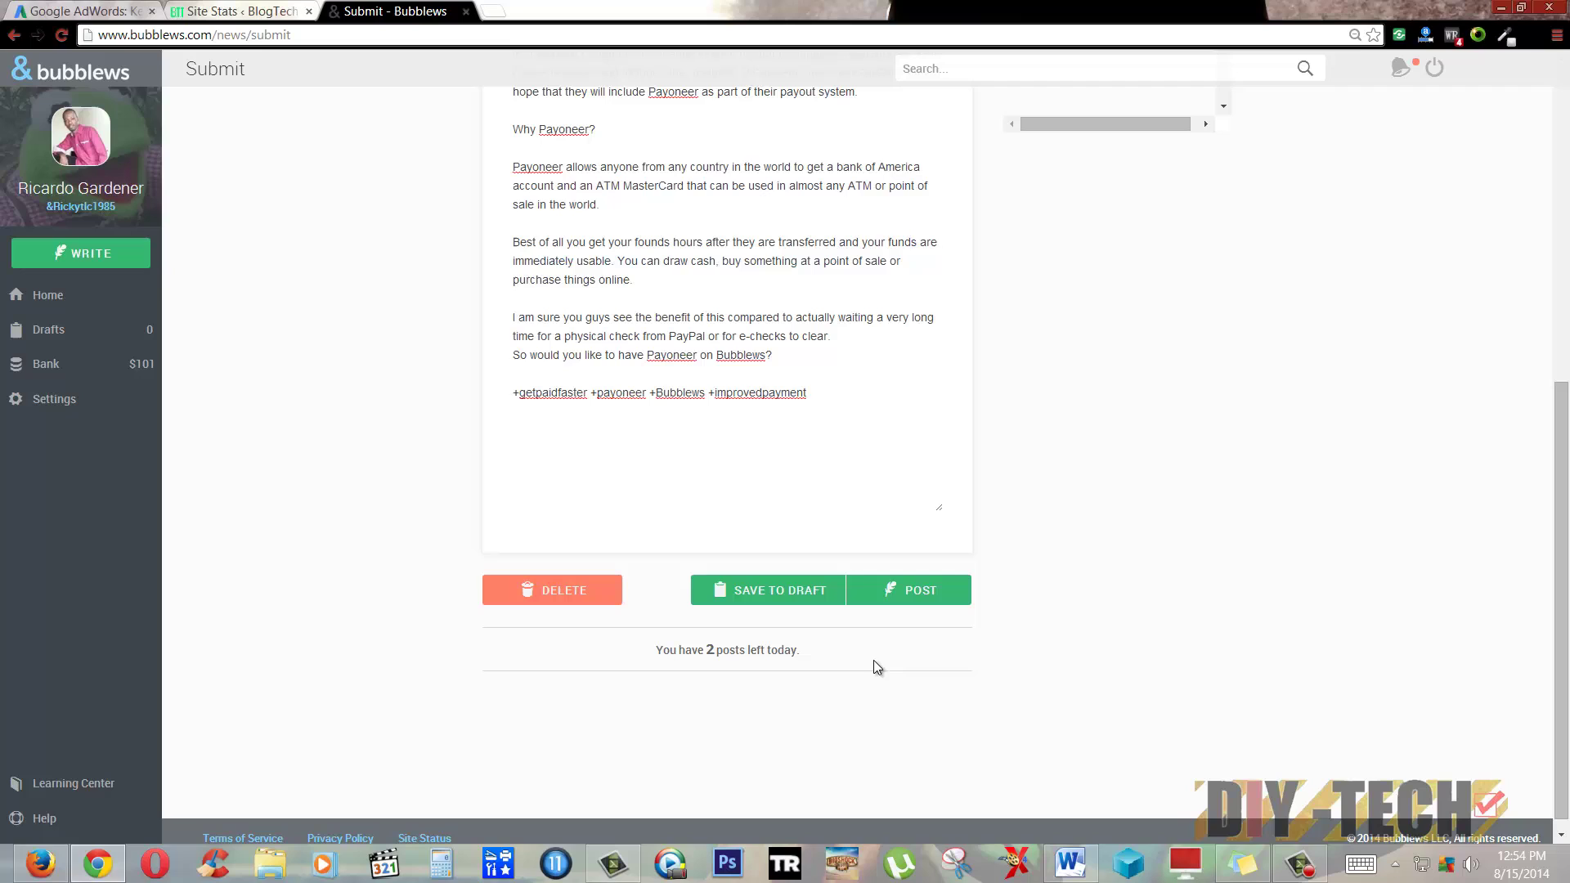
Submit the post, reload after the Server Error, and confirm the form resubmission.
click(936, 593)
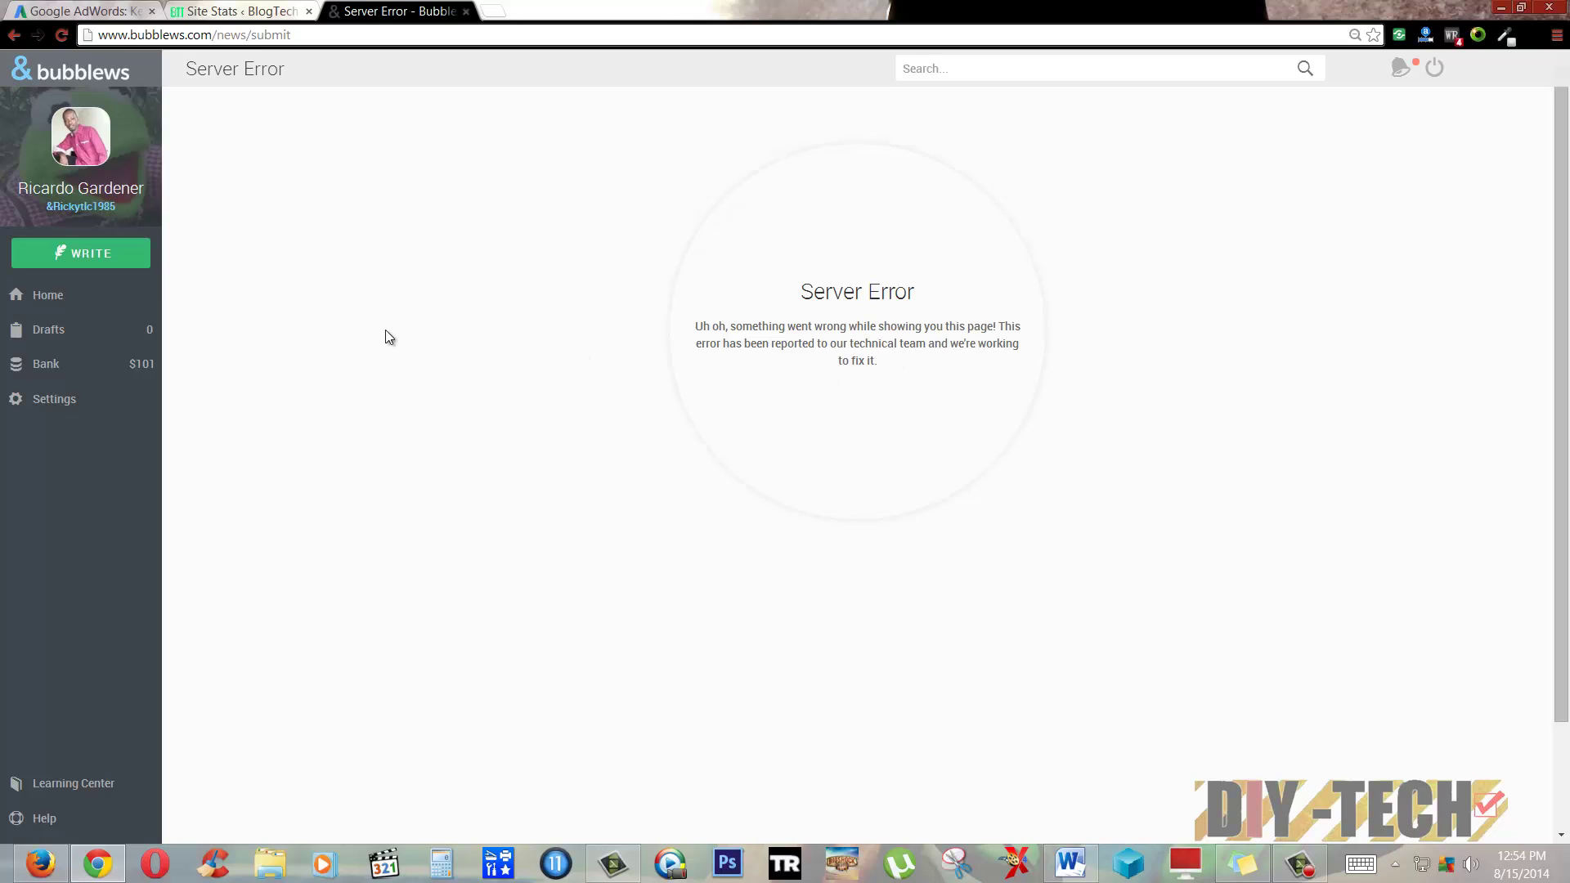
key(F5)
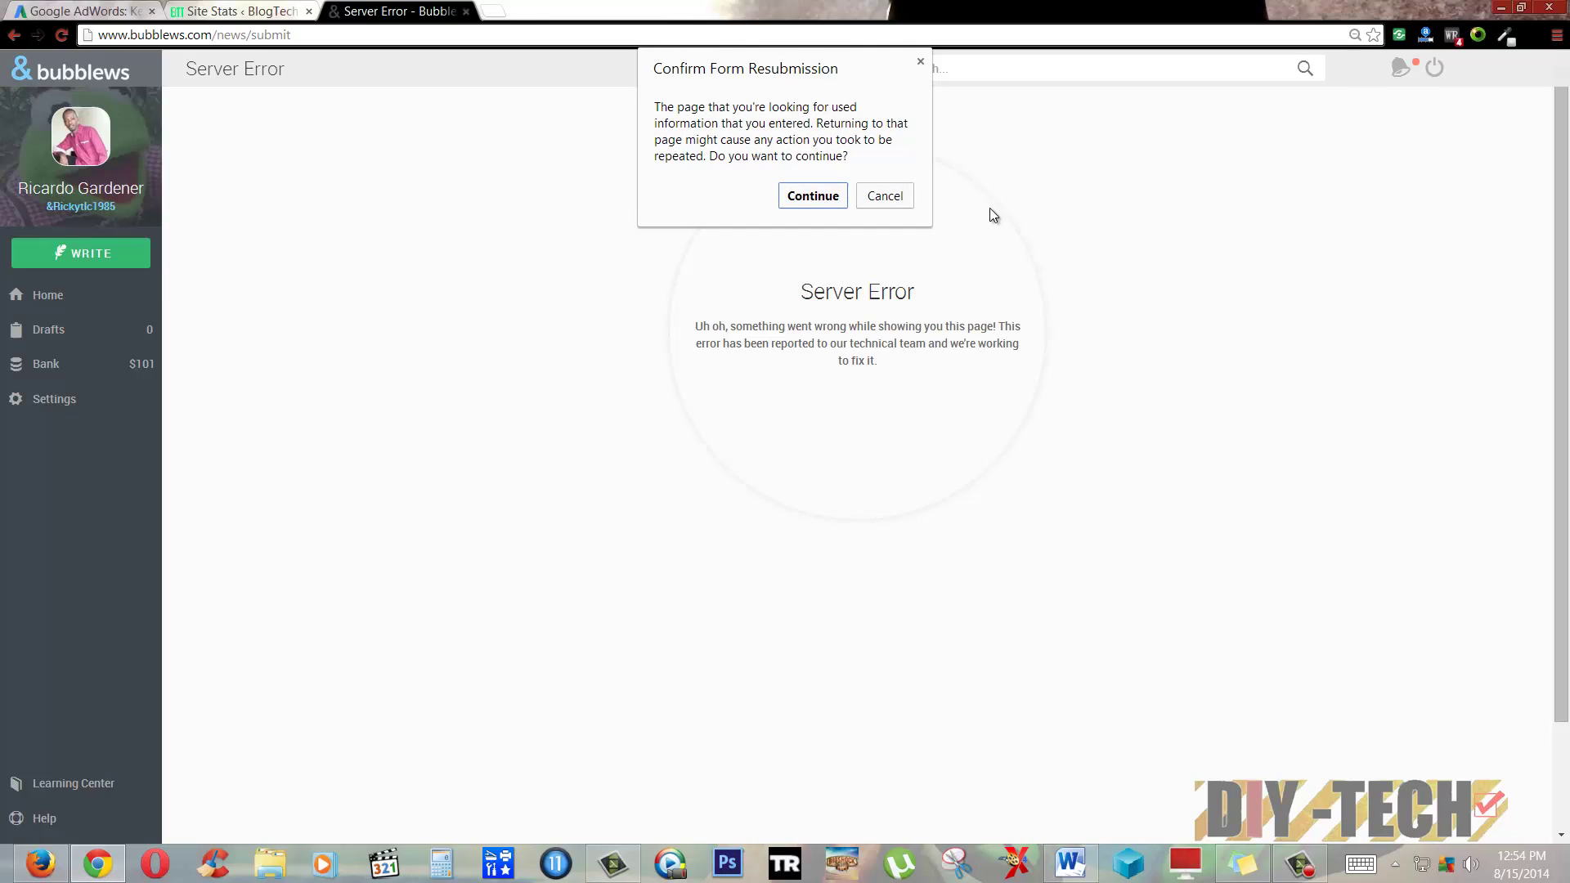
click(839, 200)
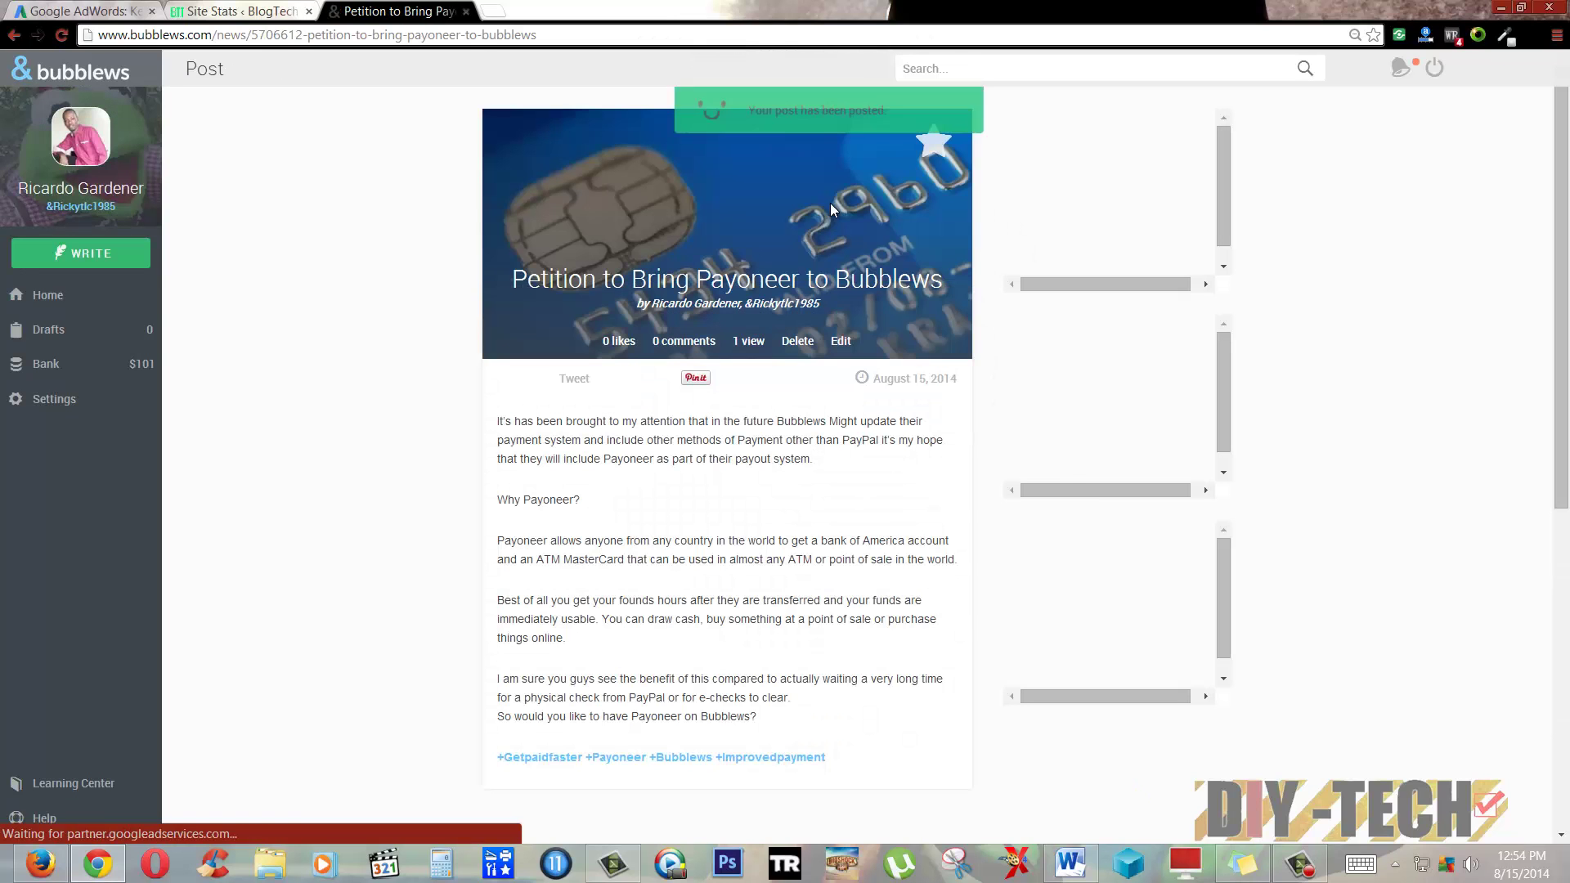
click(72, 205)
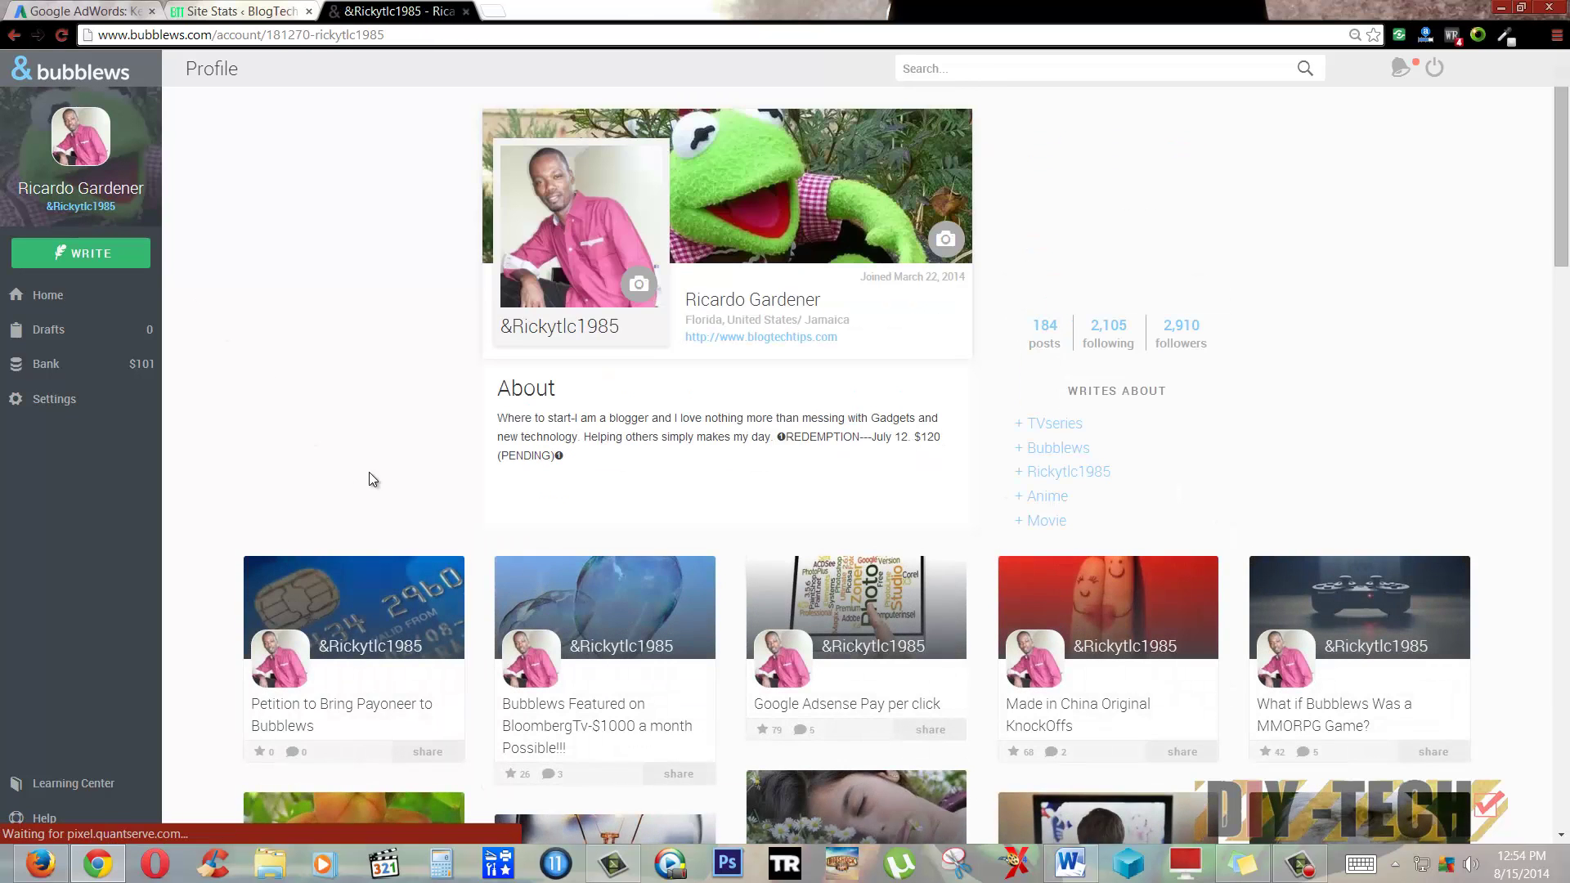
scroll(368, 470, down, 3)
click(357, 458)
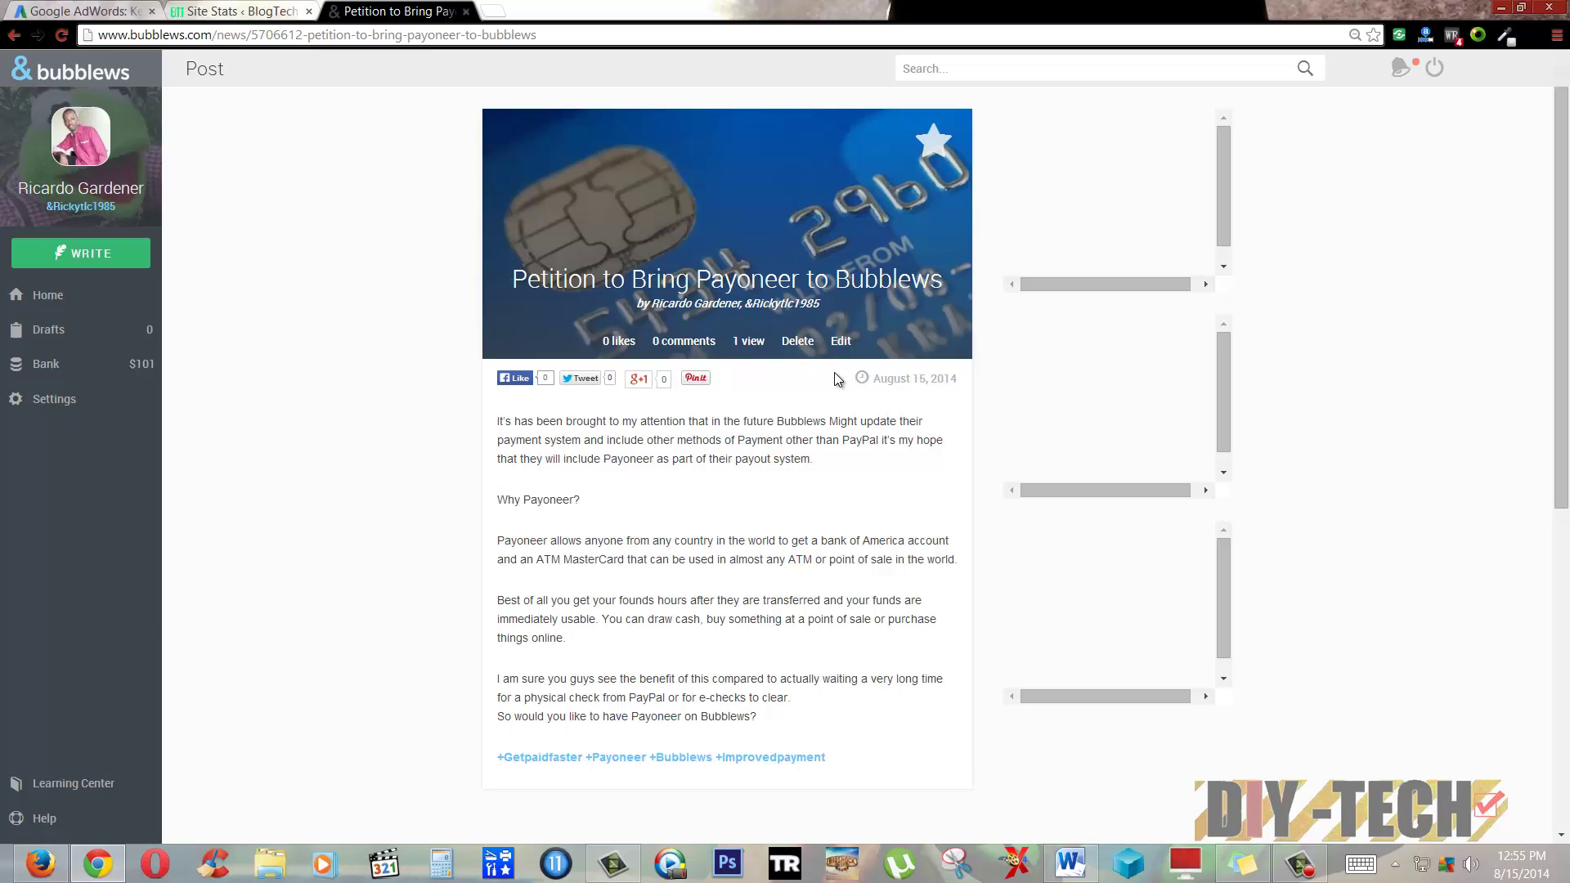
Reload the petition post twice until its counters show 1 like and 8 views.
double_click(735, 341)
right_click(413, 291)
click(431, 340)
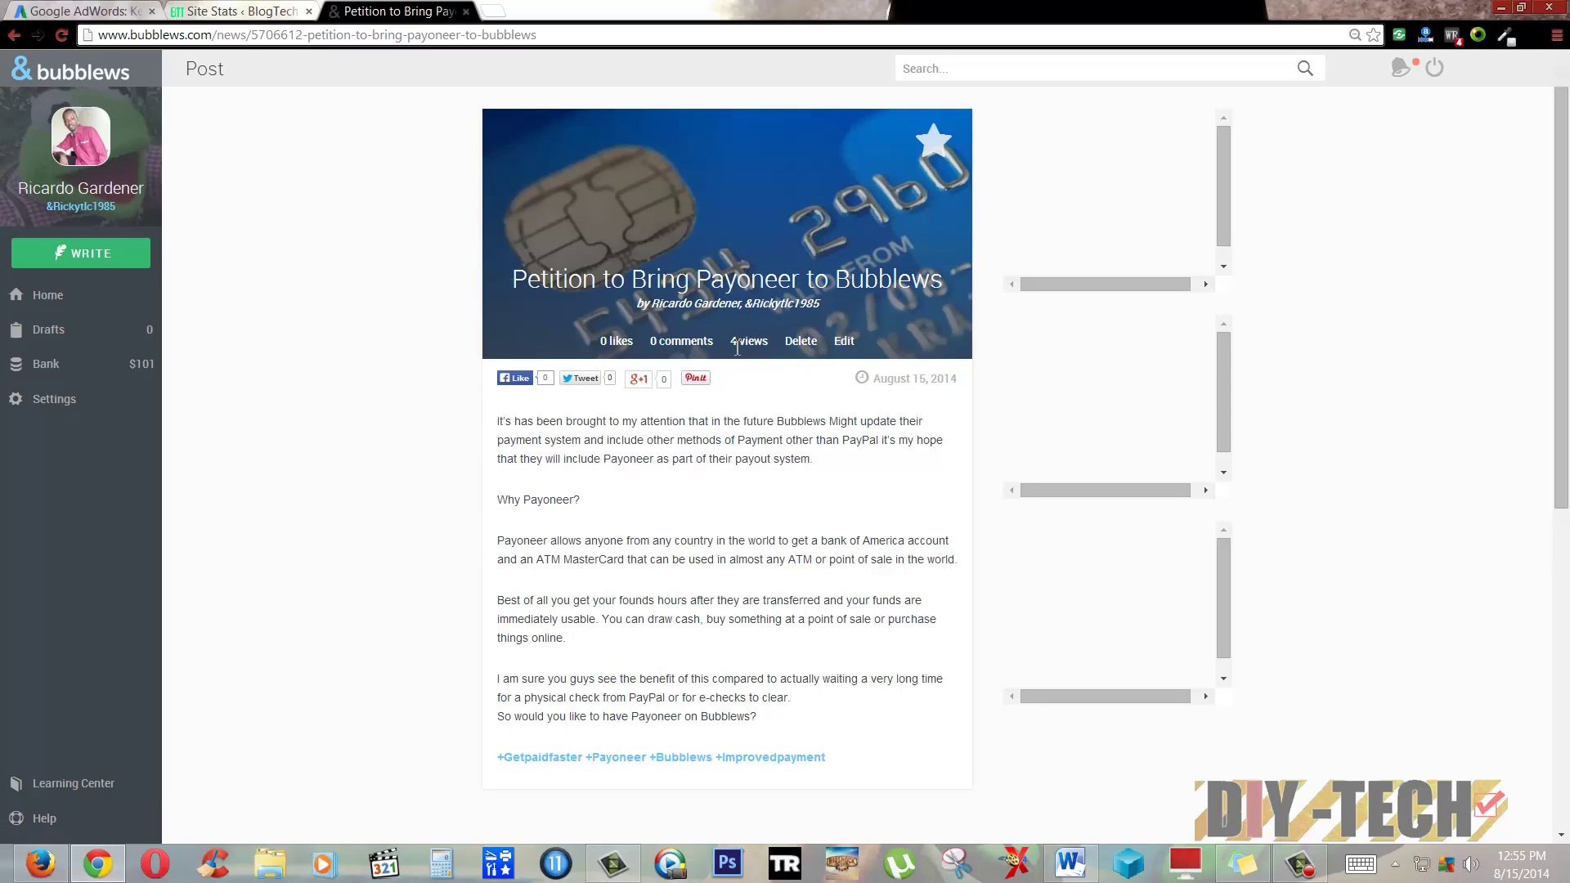
drag(733, 347, 739, 349)
click(344, 354)
scroll(479, 425, down, 2)
scroll(479, 426, down, 5)
scroll(479, 425, up, 5)
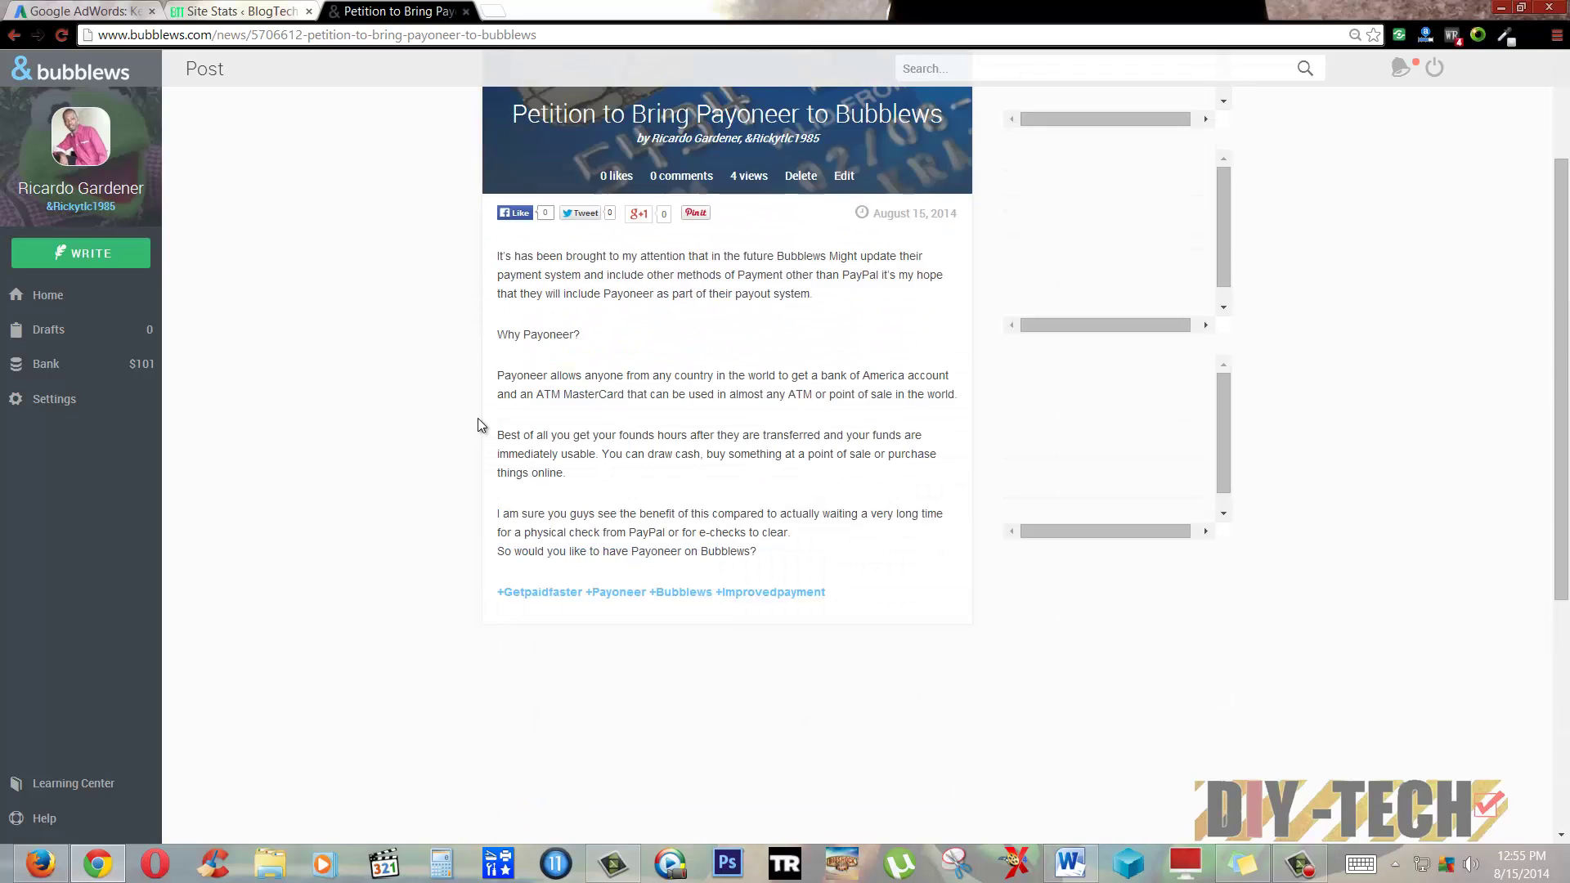
scroll(480, 425, up, 2)
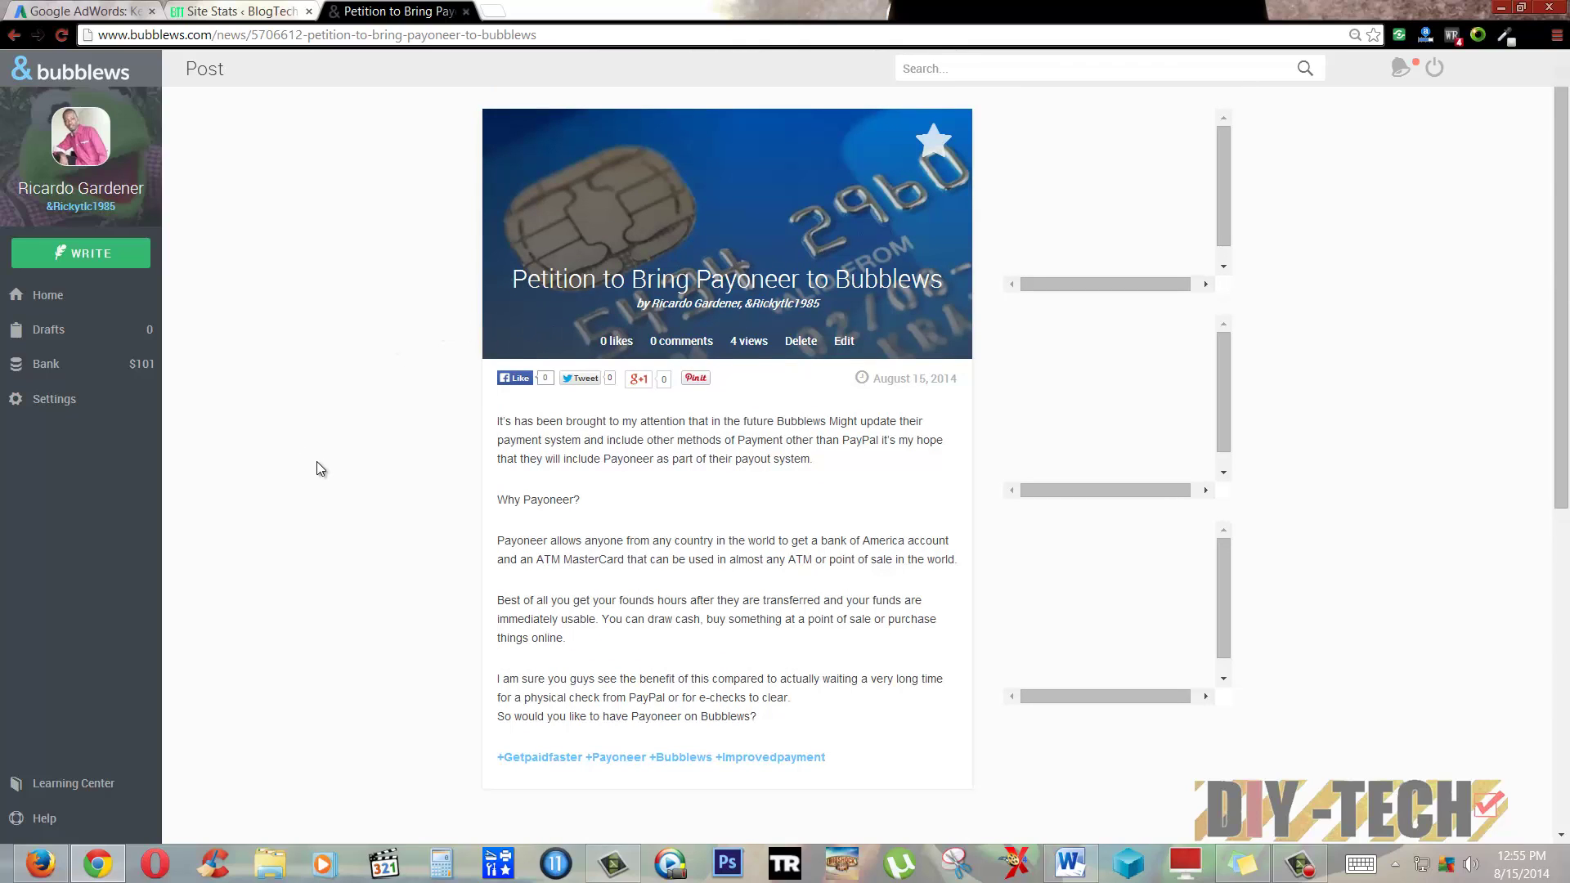
right_click(350, 354)
click(383, 396)
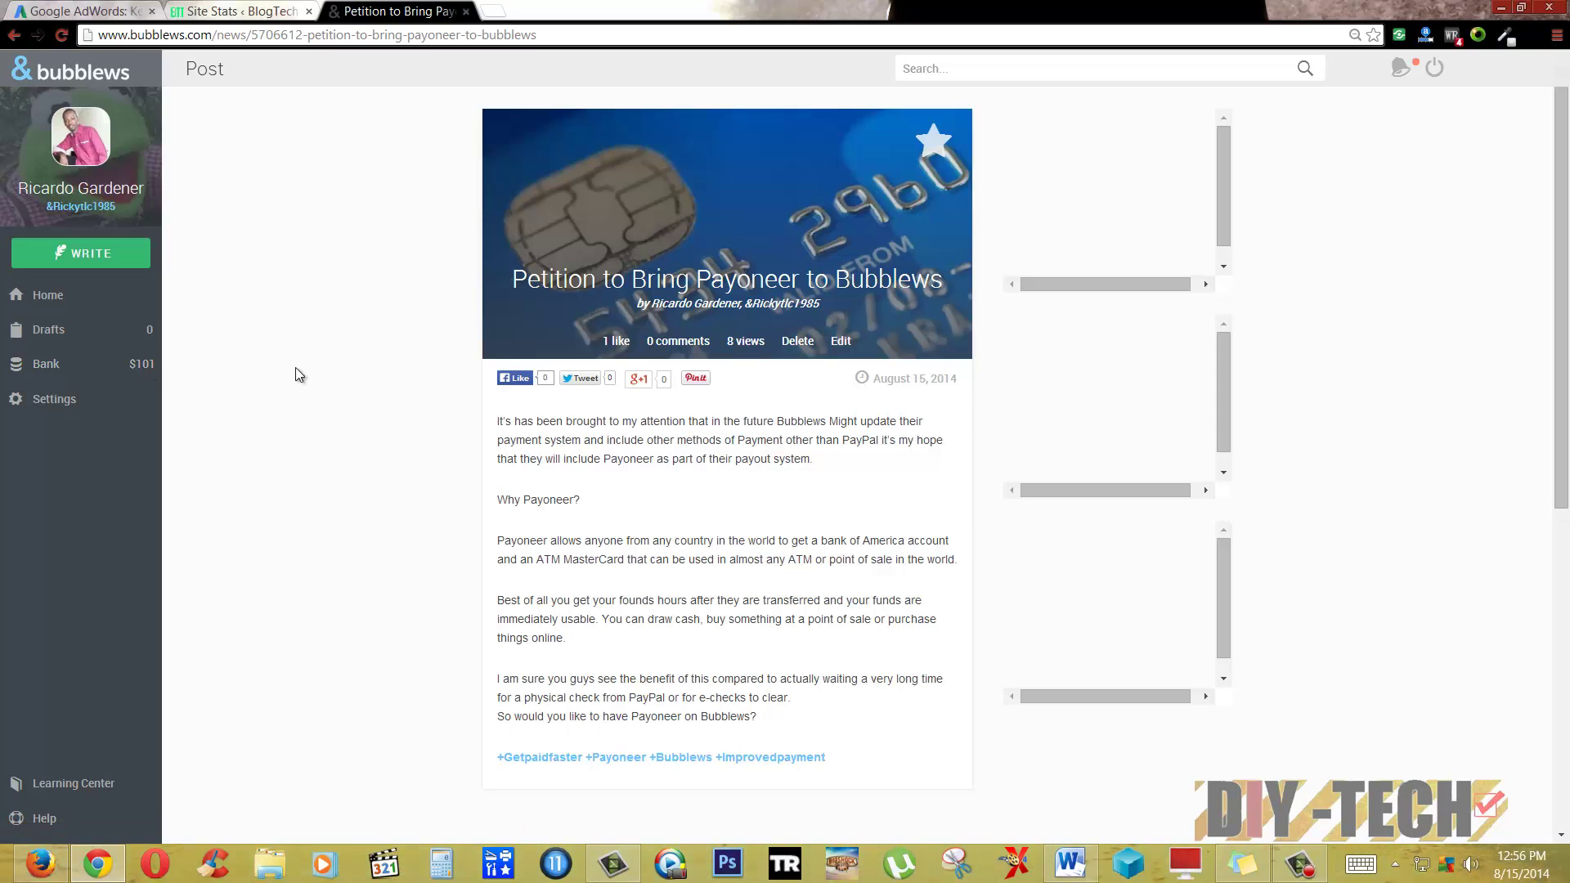
Use the bubblews logo to return to The Latest feed and skim the Everyone posts.
click(131, 69)
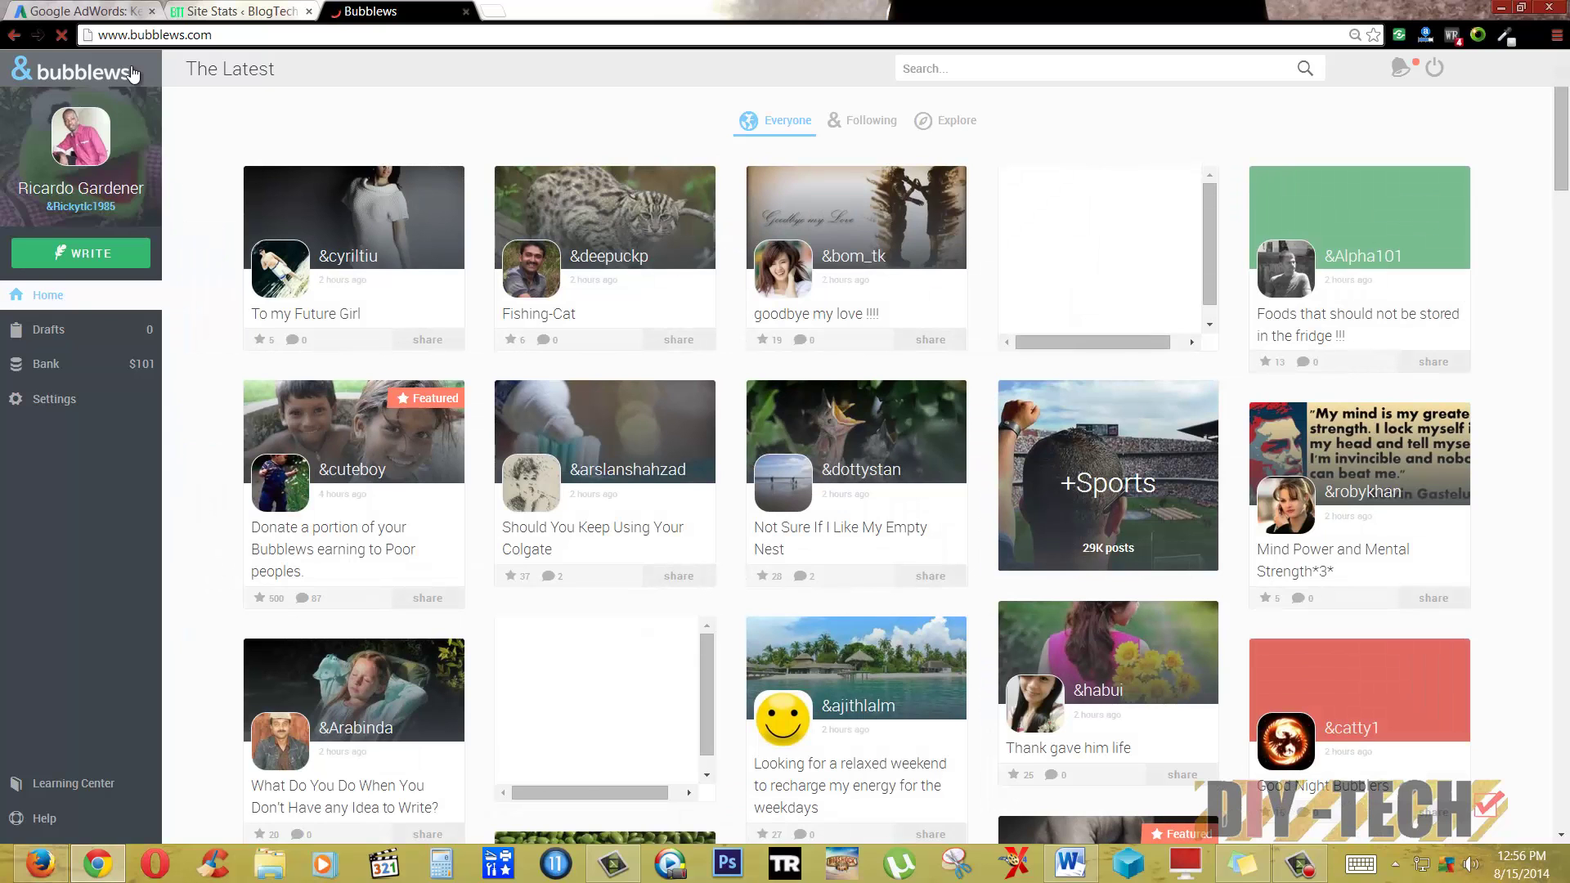
scroll(508, 363, down, 8)
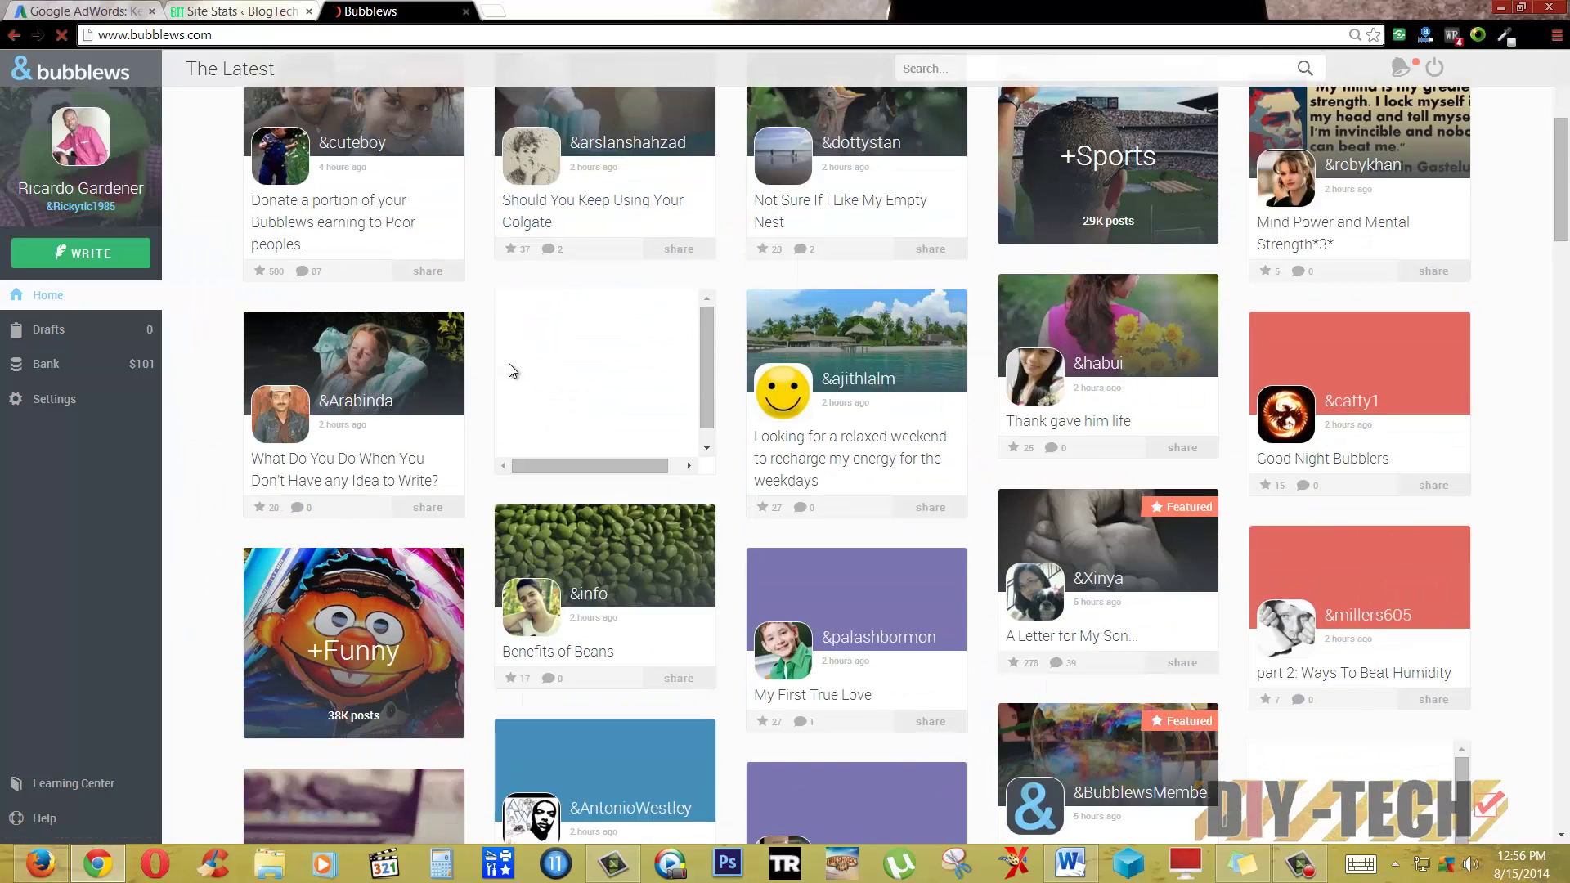
scroll(508, 365, up, 2)
scroll(508, 364, up, 6)
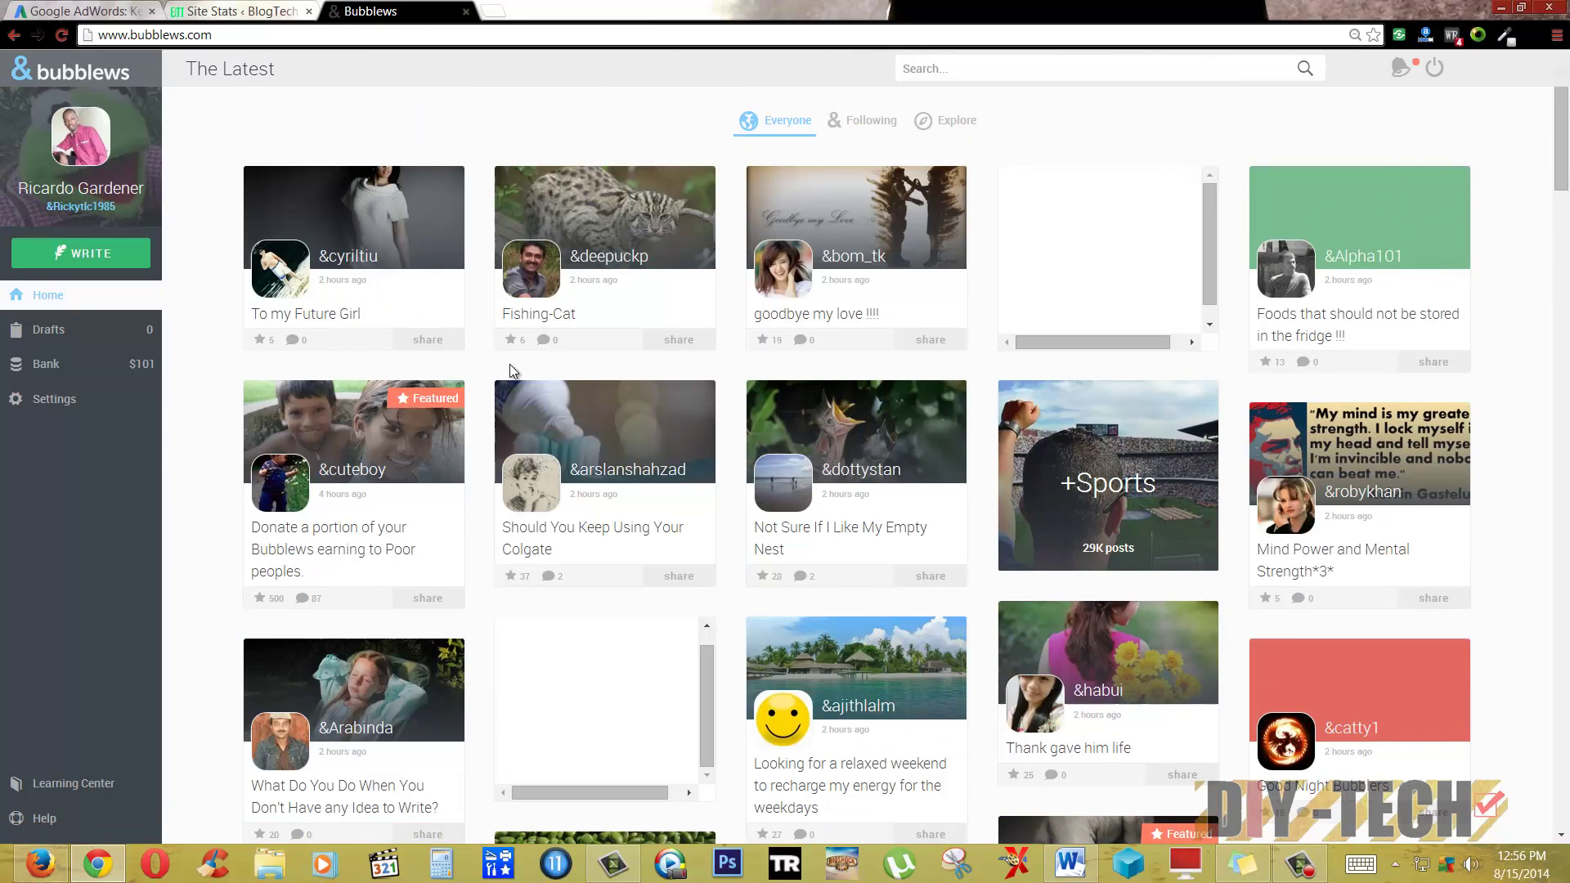